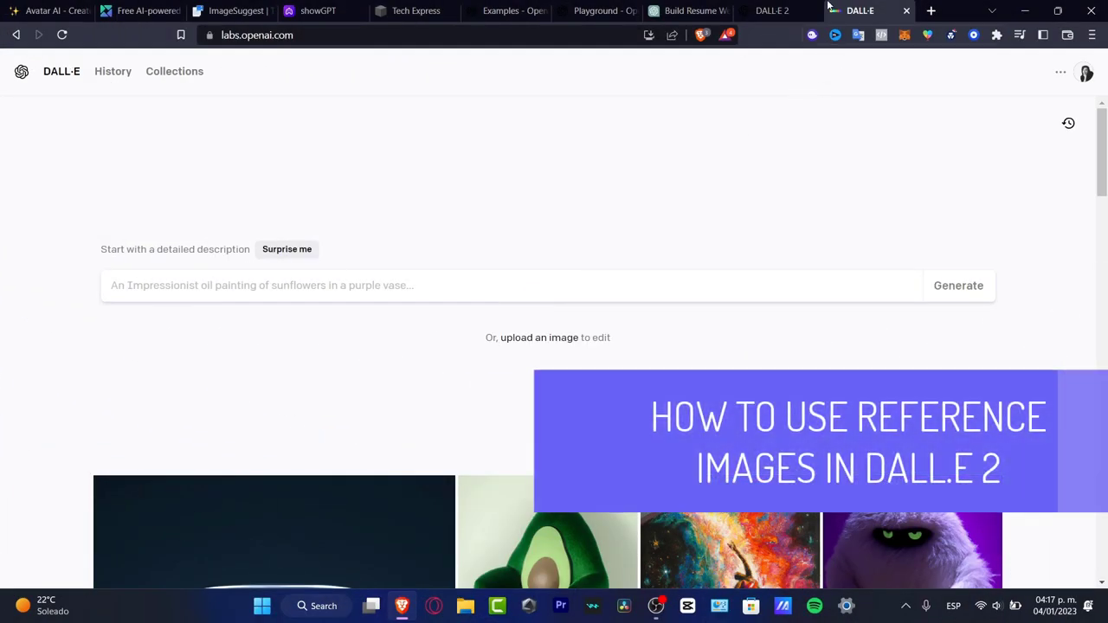
- Look through the example images on the home page and the private and public collections
scroll(858, 347, "down", 2)
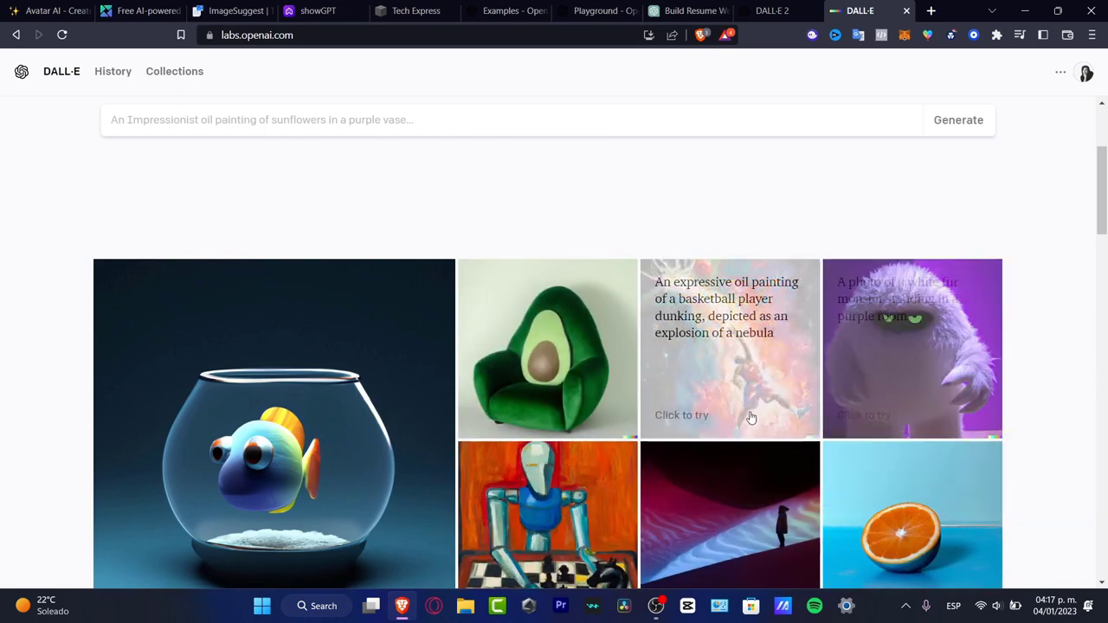
scroll(651, 312, "up", 3)
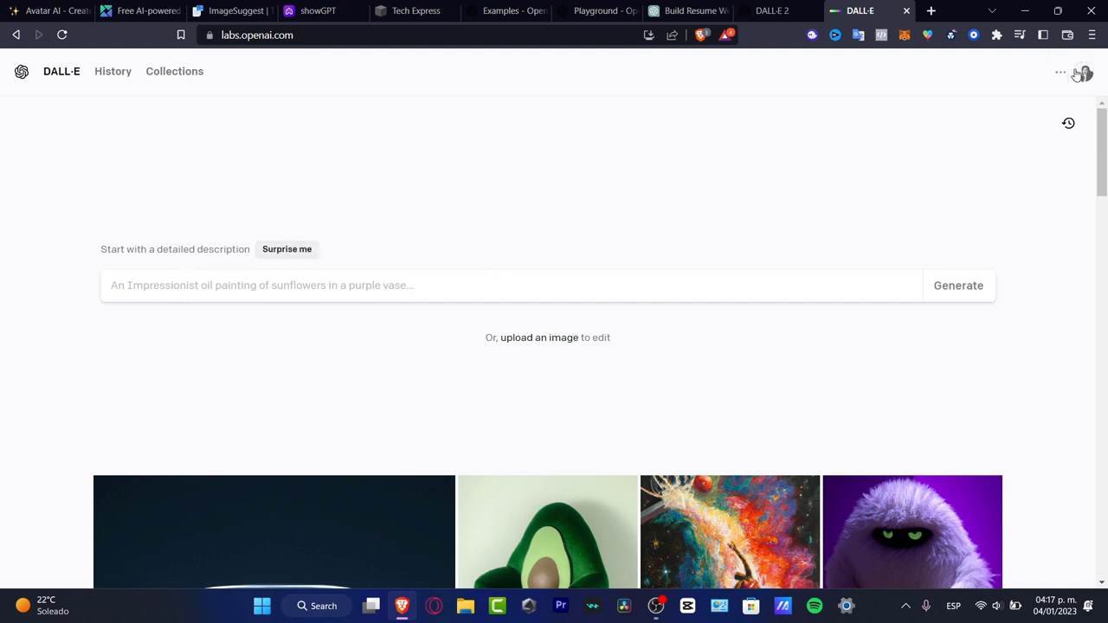
left_click(199, 74)
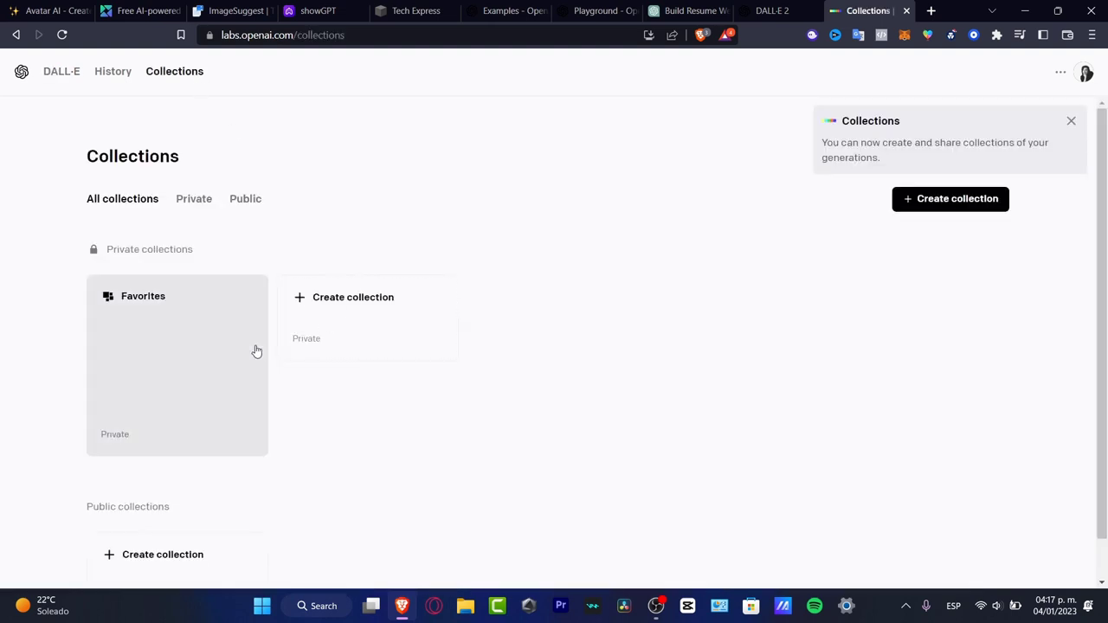
scroll(591, 390, "down", 1)
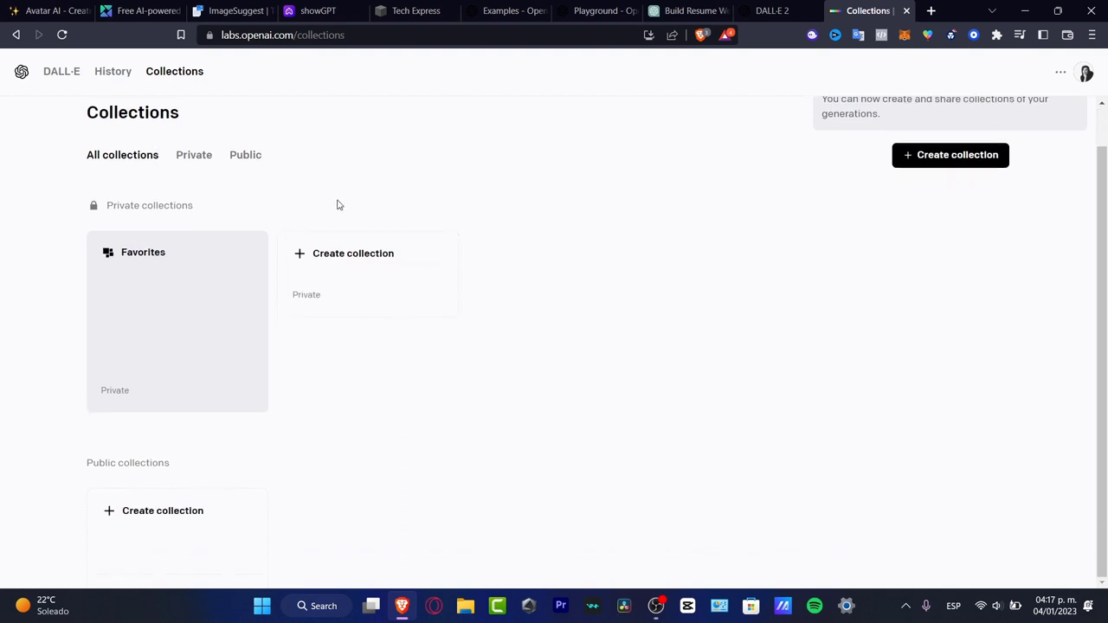
left_click(201, 153)
left_click(247, 201)
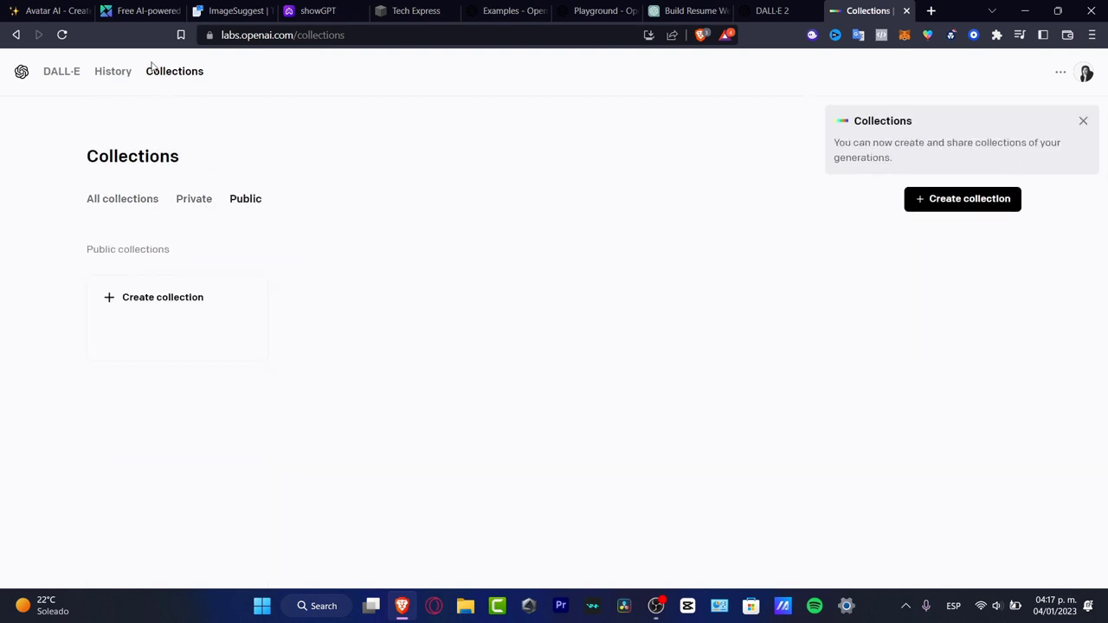
- Open the first image in the generation history, the astronaut in white riding a killer whale, for editing
left_click(126, 79)
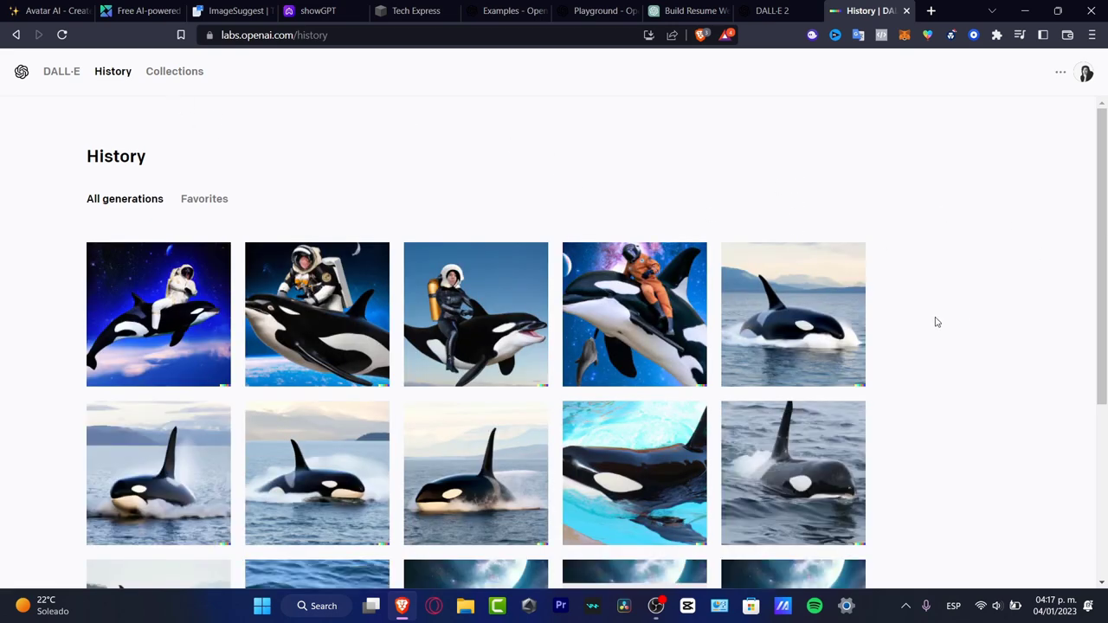
scroll(894, 331, "down", 3)
scroll(894, 333, "down", 2)
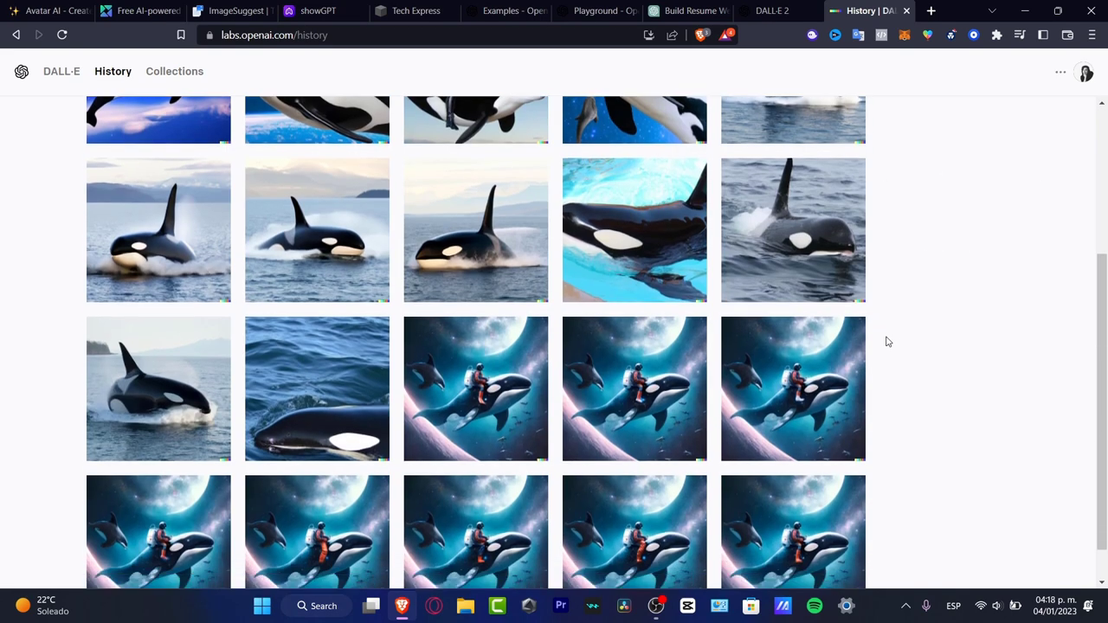
scroll(884, 338, "up", 5)
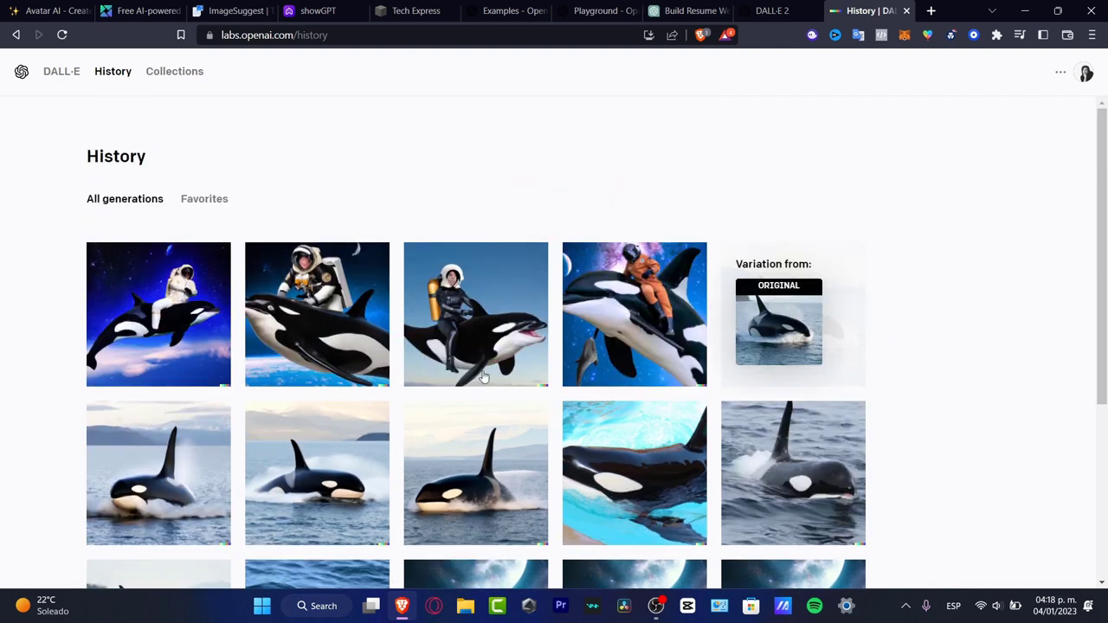
mouse_move(130, 305)
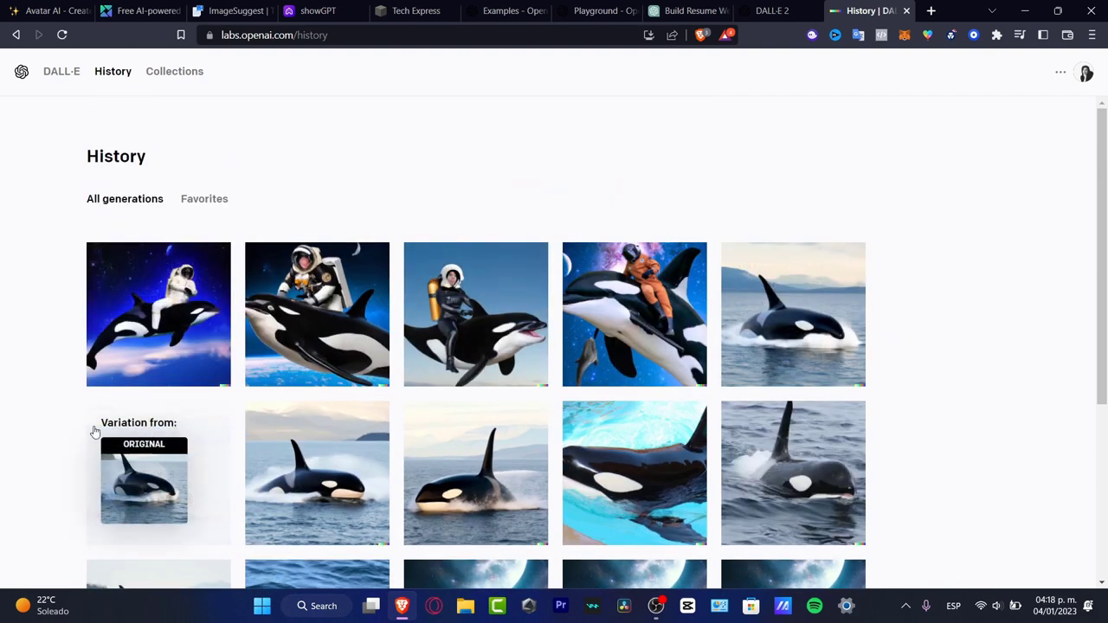
left_click(173, 340)
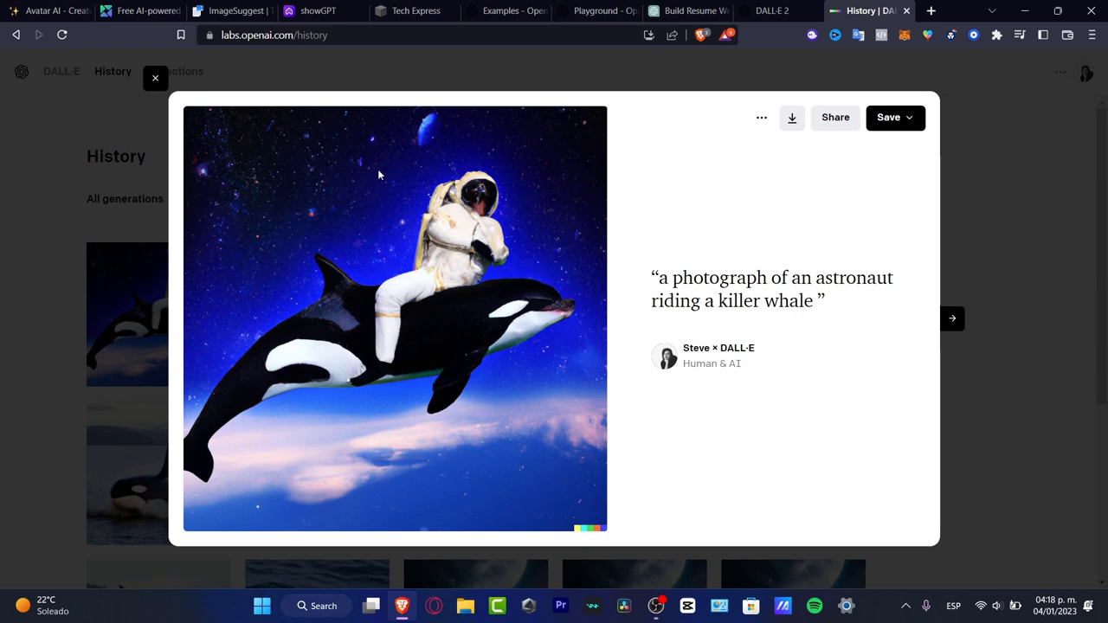
left_click(760, 125)
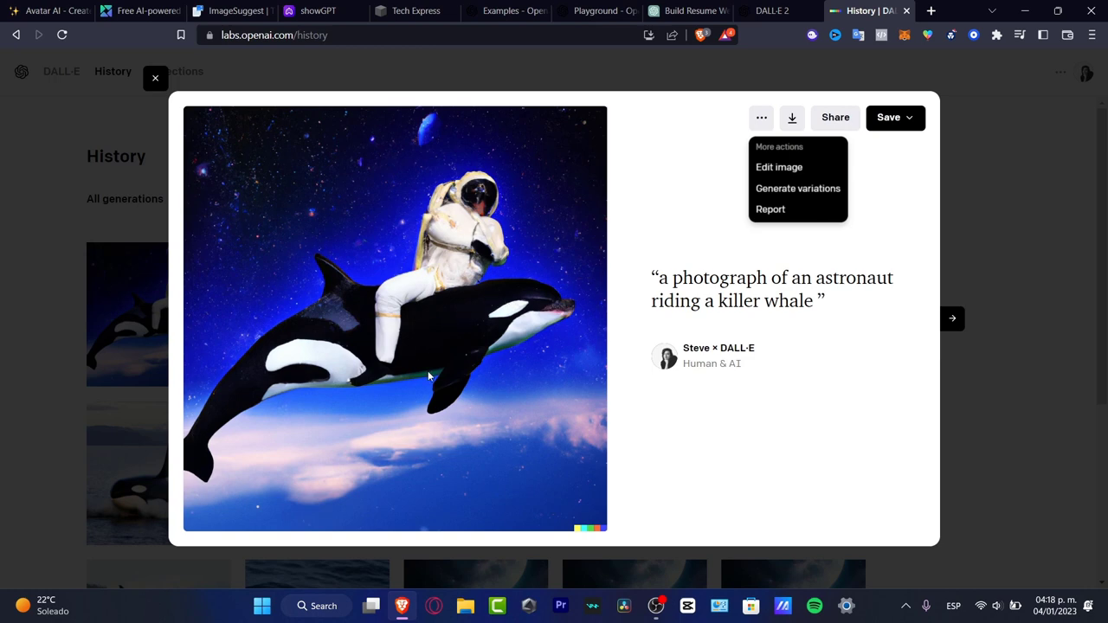
left_click(803, 170)
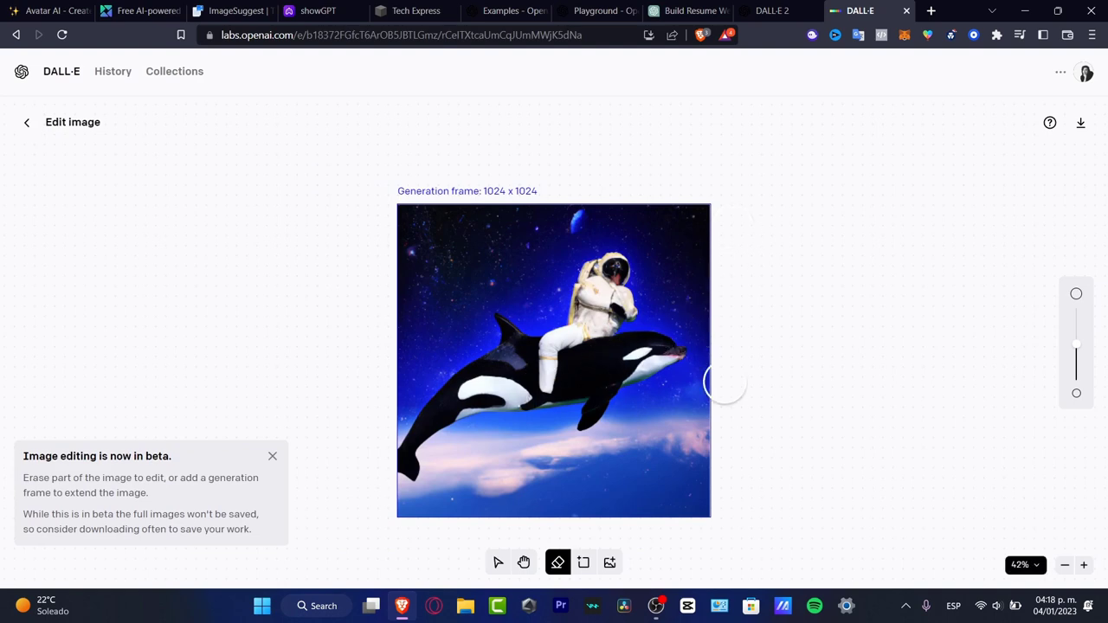
- Erase the astronaut's legs and the whale's midsection with a smaller eraser, and generate edits using the existing prompt
left_click_drag(1079, 345, 1081, 369)
mouse_move(523, 391)
left_mouse_down()
mouse_move(540, 405)
mouse_move(542, 353)
mouse_move(558, 338)
mouse_move(596, 336)
mouse_move(574, 322)
mouse_move(620, 336)
mouse_move(558, 374)
mouse_move(578, 368)
mouse_move(567, 399)
mouse_move(571, 386)
mouse_move(584, 394)
mouse_move(622, 335)
mouse_move(645, 331)
left_mouse_up()
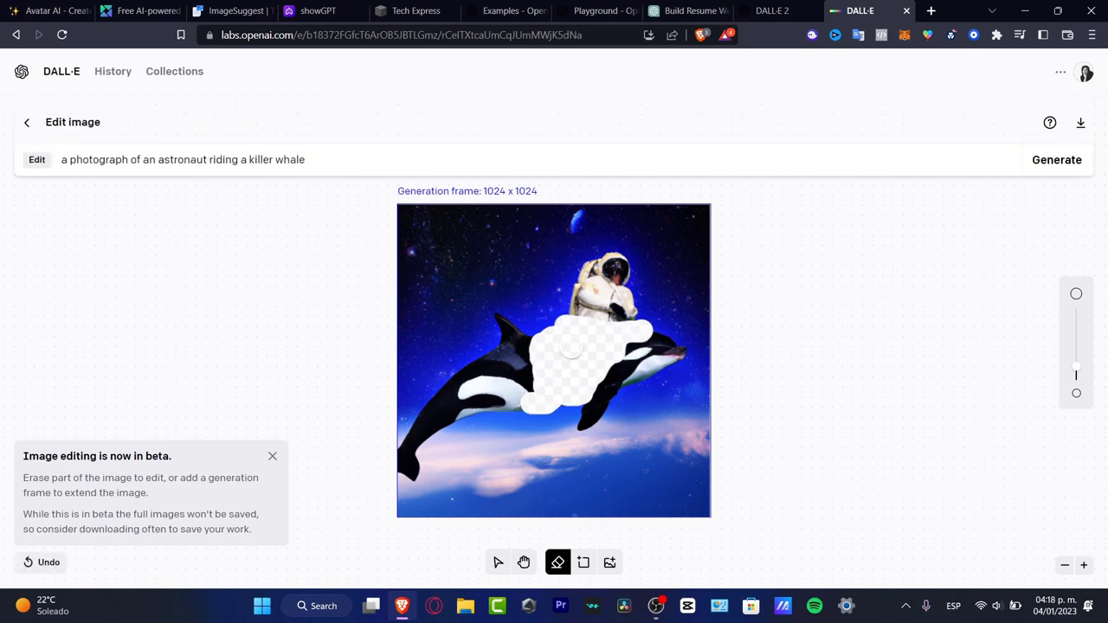
left_click(1070, 172)
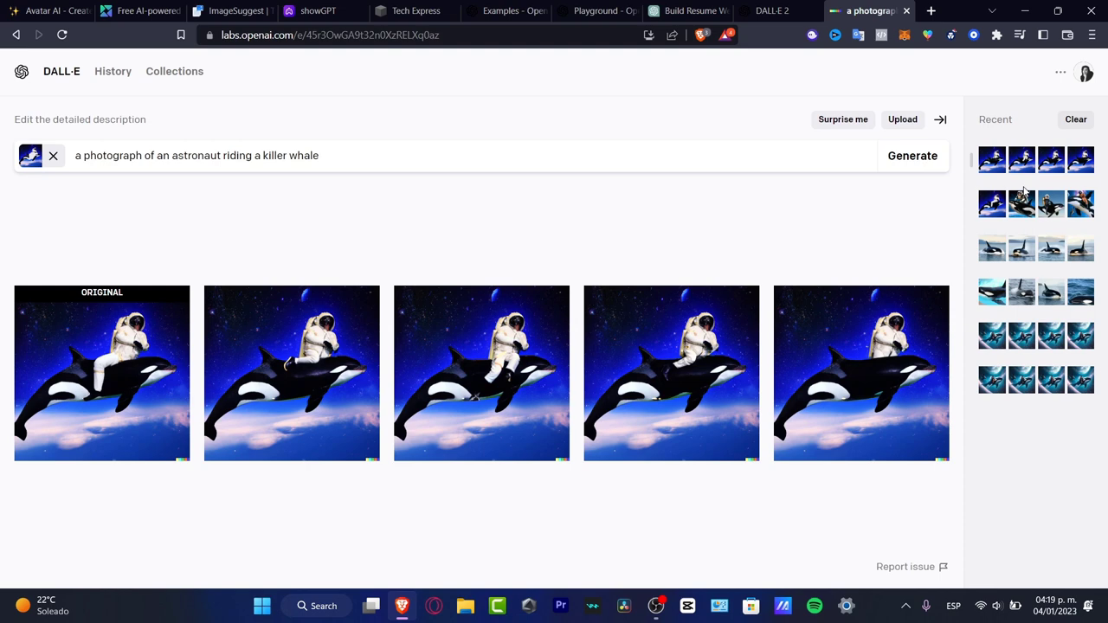
- Compare the original image with the generated edits at full size, returning to the second edit
left_click(185, 361)
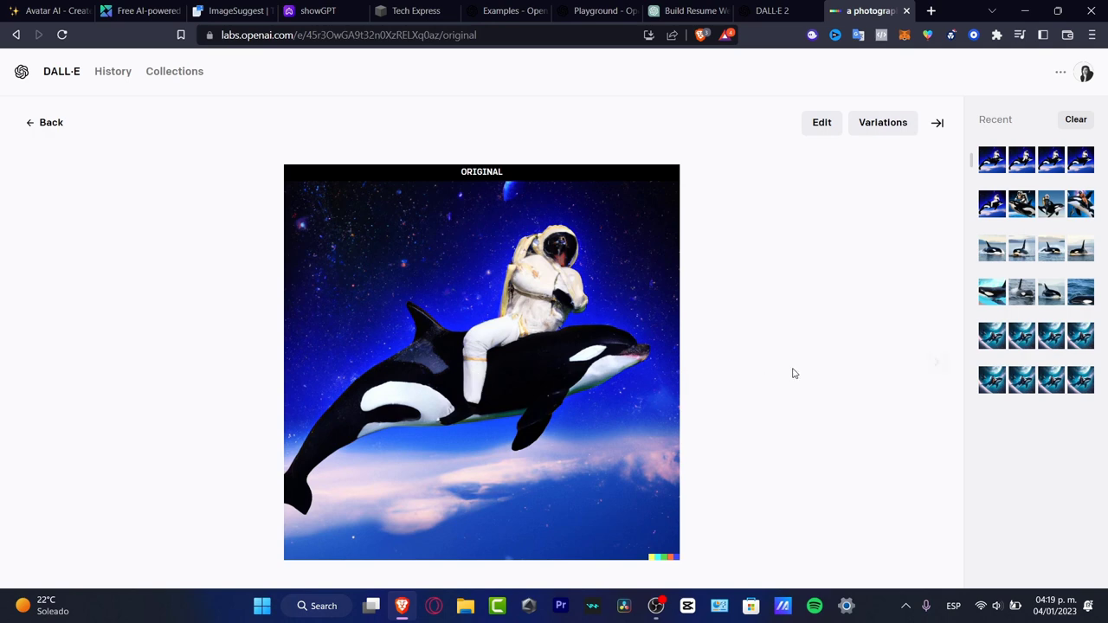
left_click(941, 366)
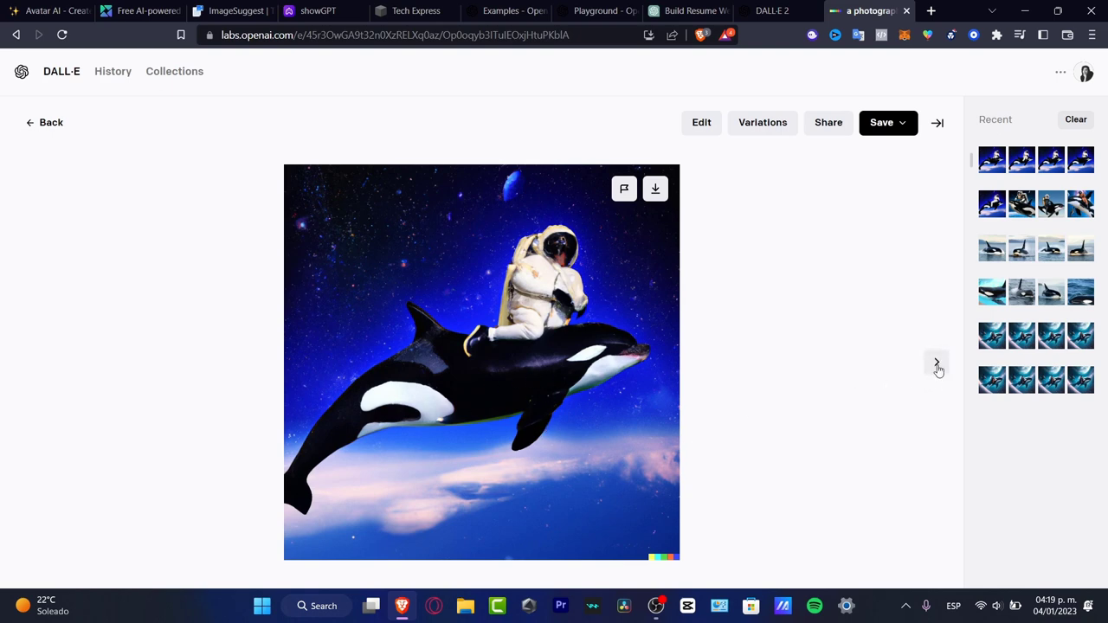
left_click(937, 364)
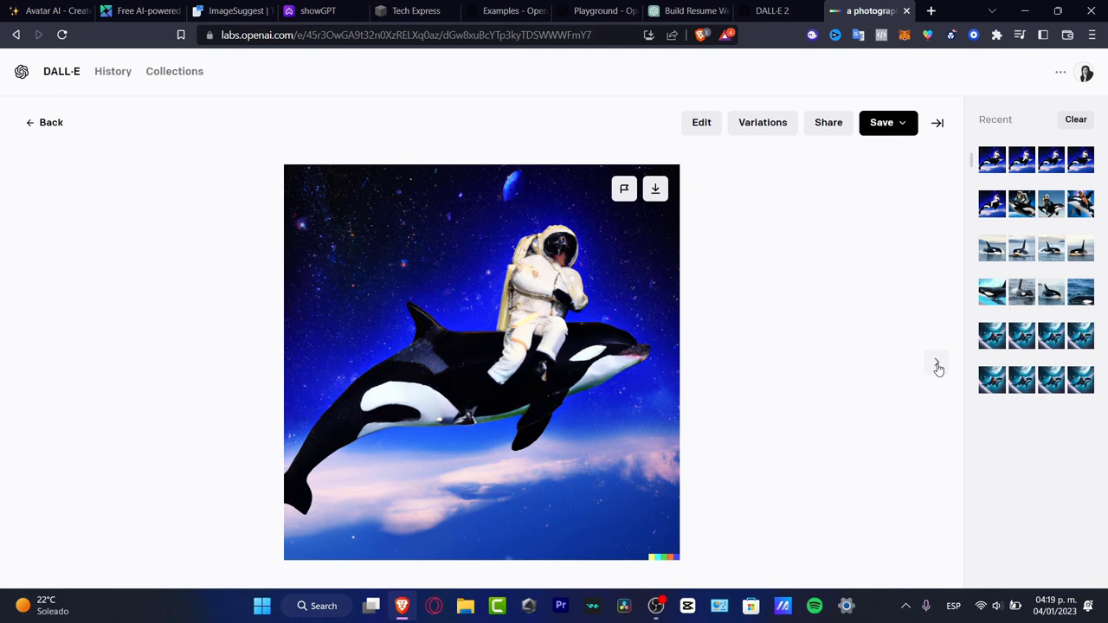
left_click(937, 366)
left_click(938, 366)
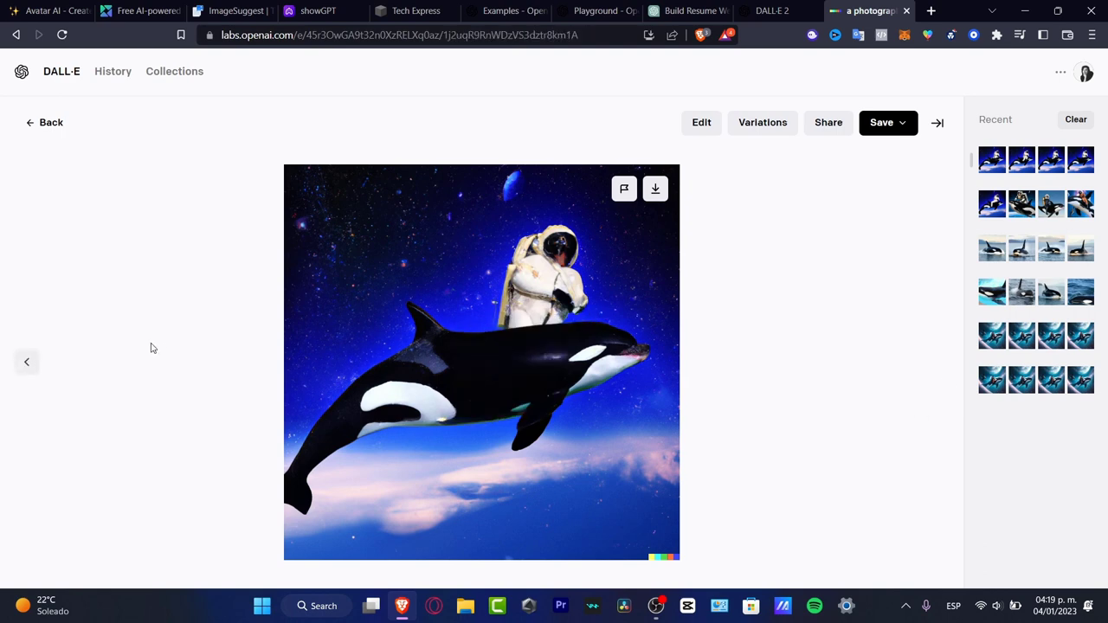
left_click(33, 365)
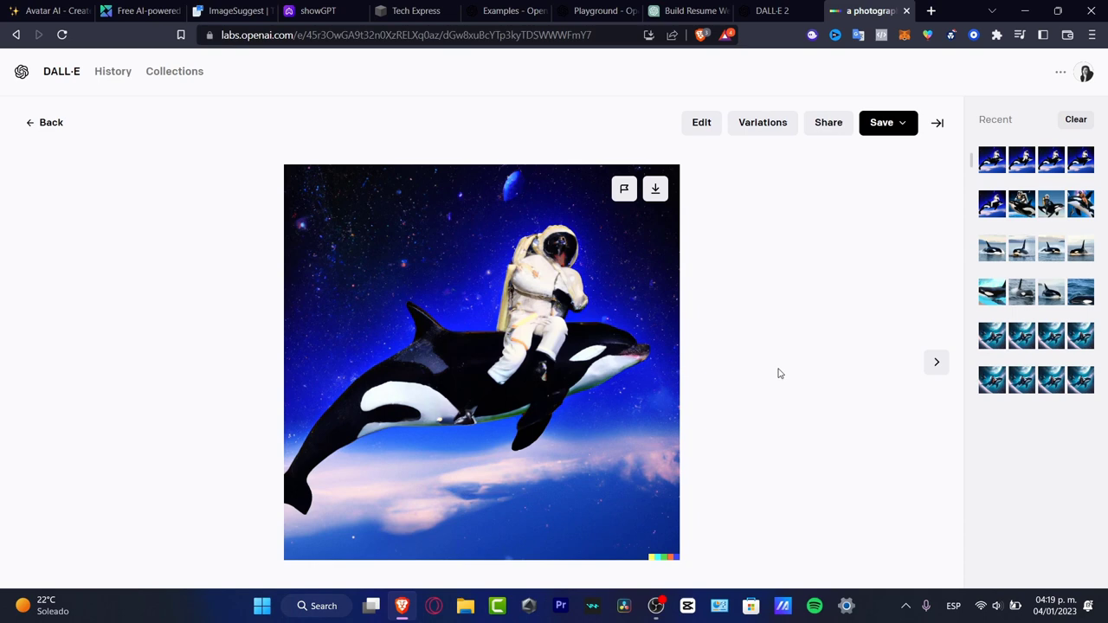
- Edit the second result and add a 1024 x 1024 generation frame slightly overlapping the picture's right edge
left_click(709, 132)
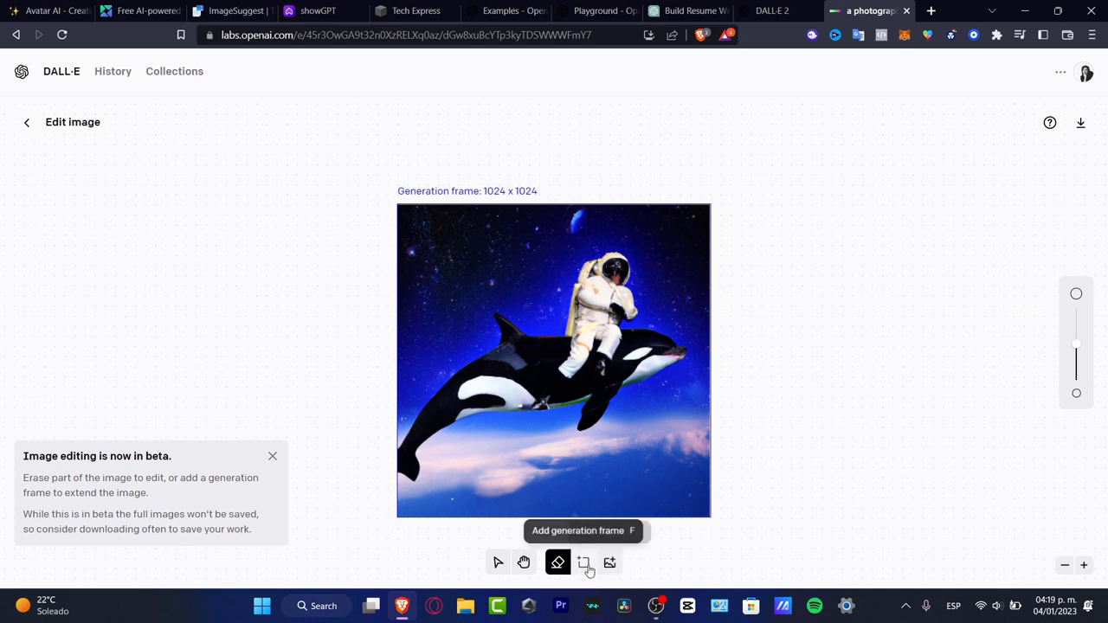
left_click(586, 564)
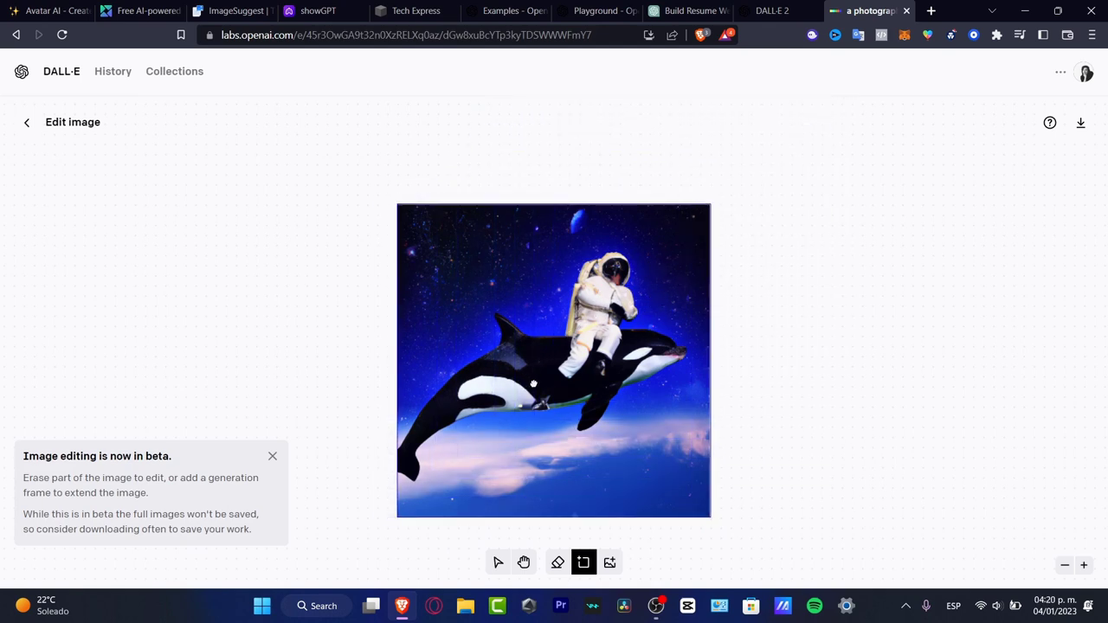
left_click(834, 373)
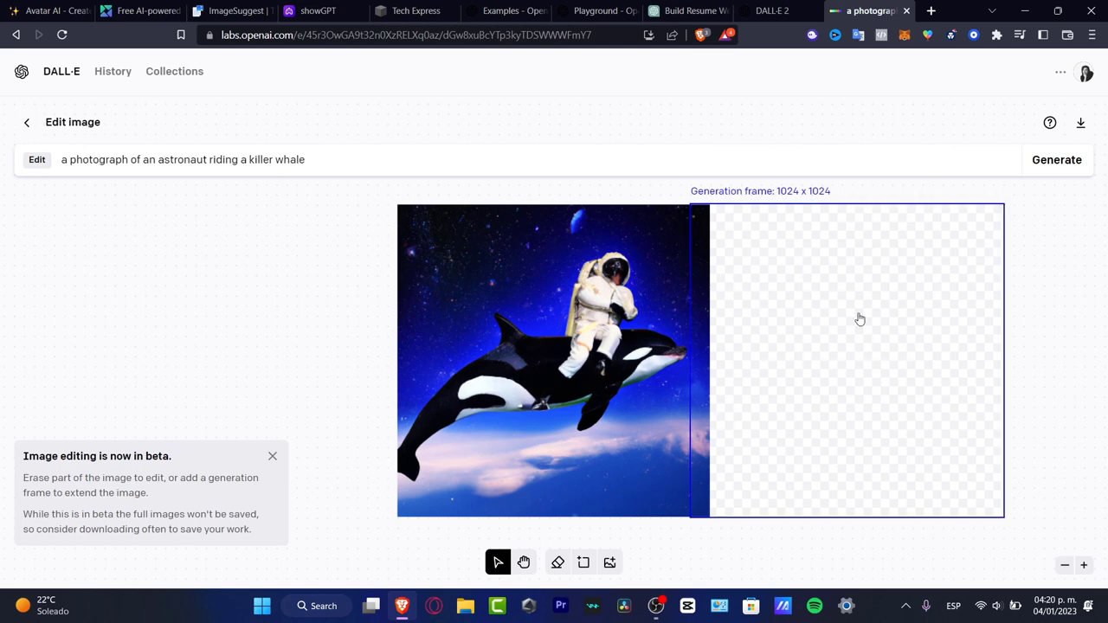
- Replace the generation frame's prompt with "sea creatures diving through the galaxy"
left_click_drag(313, 159, 58, 154)
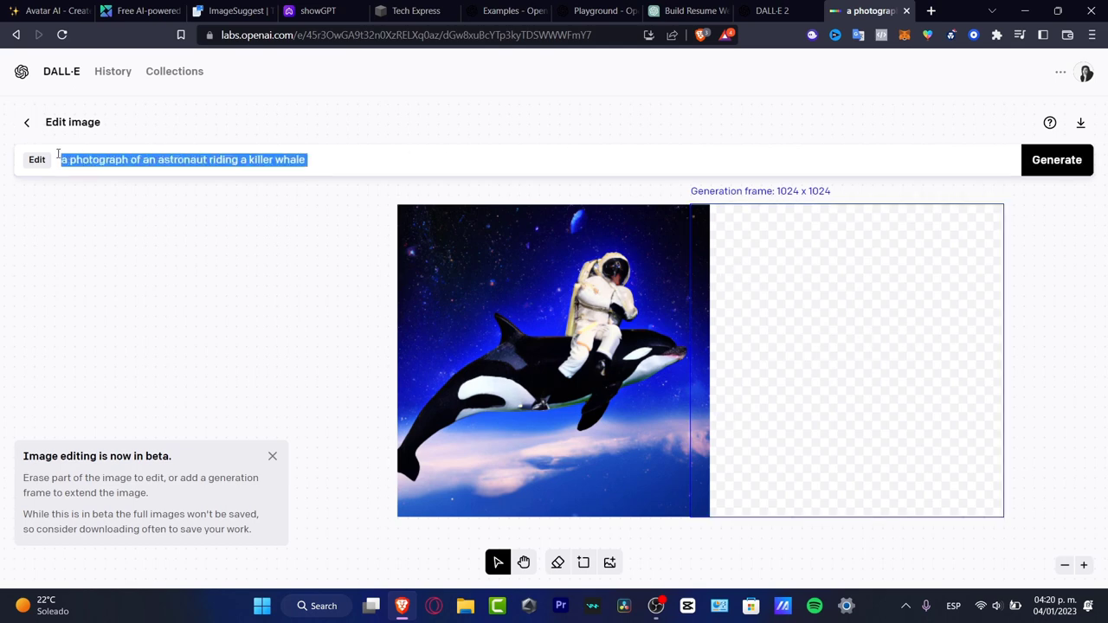
type("sea creatures")
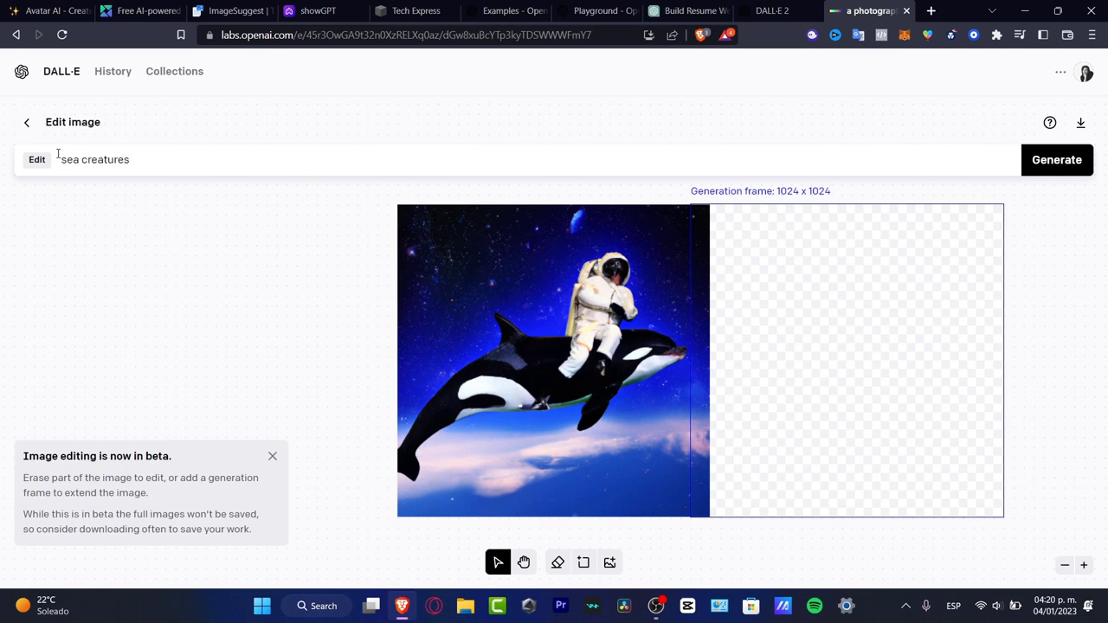
type(" hadiving thorugh")
key("BackSpace")
key("BackSpace")
type("ugh the galaxy")
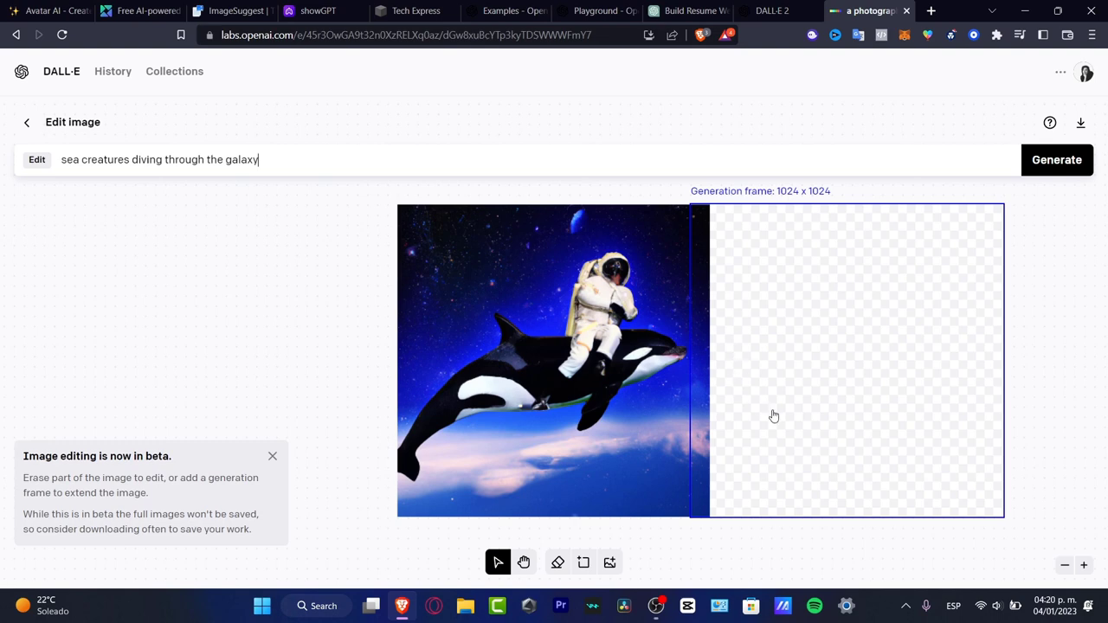
- Reposition the generation frame to overlap about the right quarter of the picture, and generate the extension
left_click_drag(819, 430, 545, 434)
left_click_drag(513, 431, 677, 430)
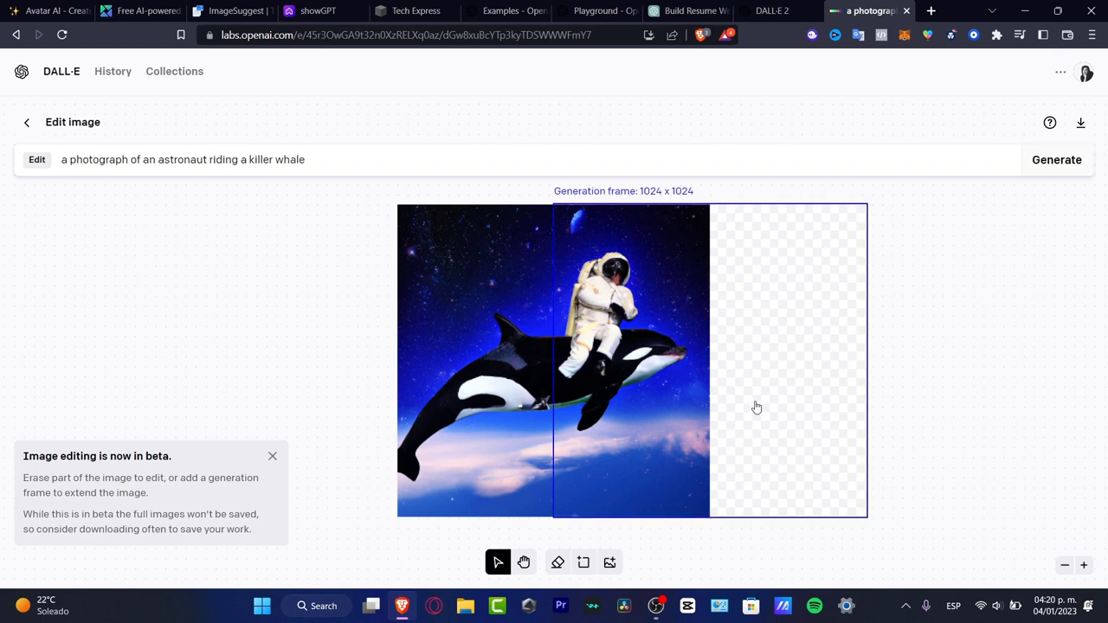
left_click_drag(754, 408, 826, 410)
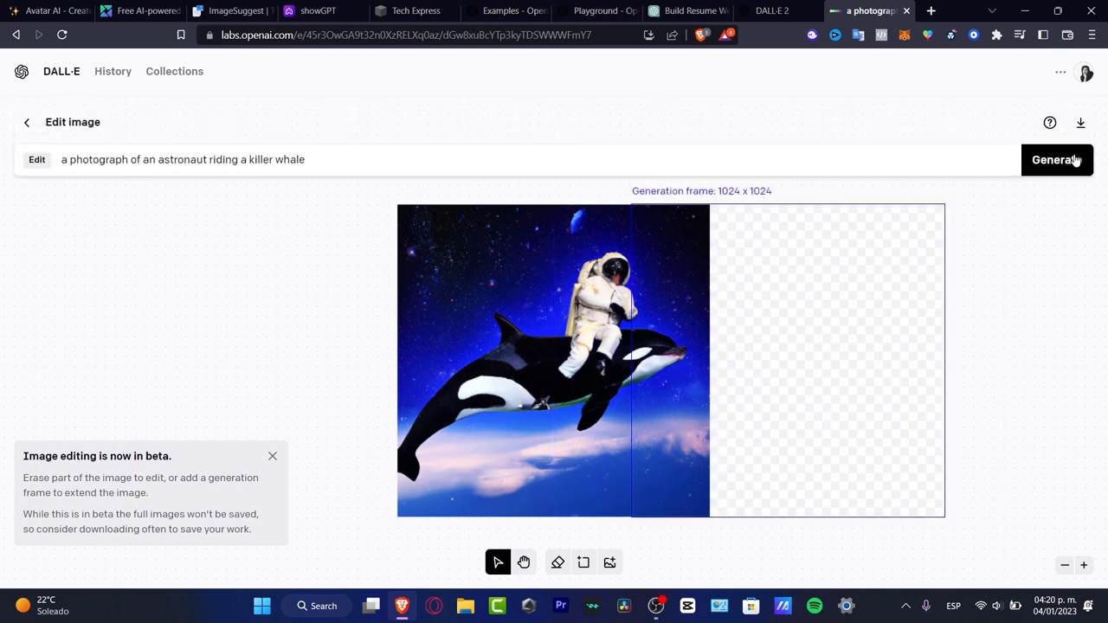
left_click(1075, 160)
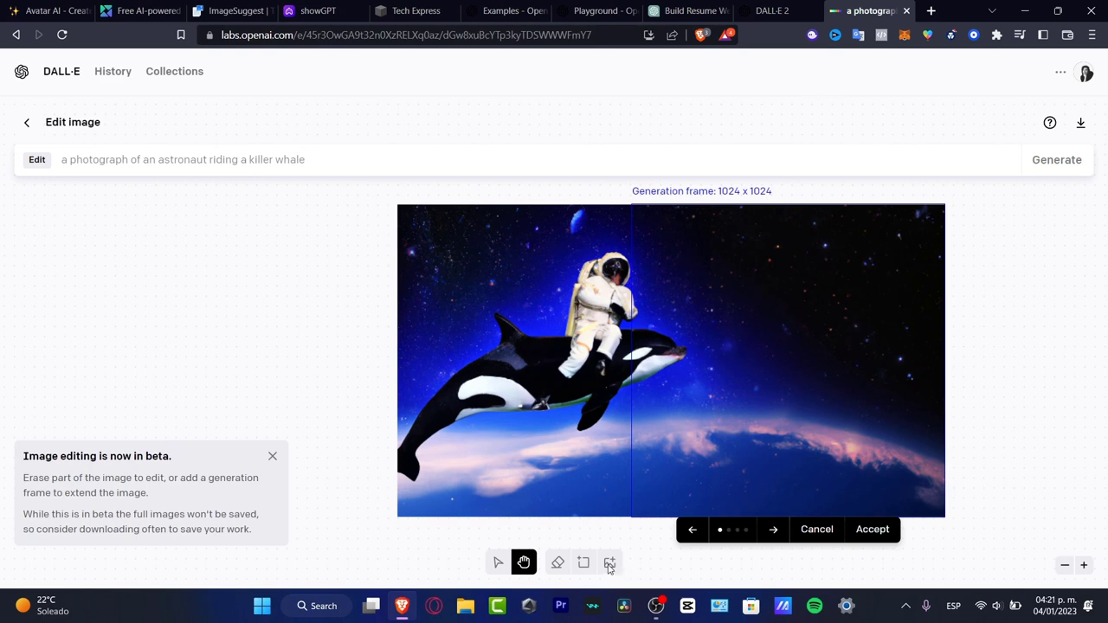
- Compare the generated extensions and accept the second one, with the yellow planet and the small diving orca figure
left_click(774, 530)
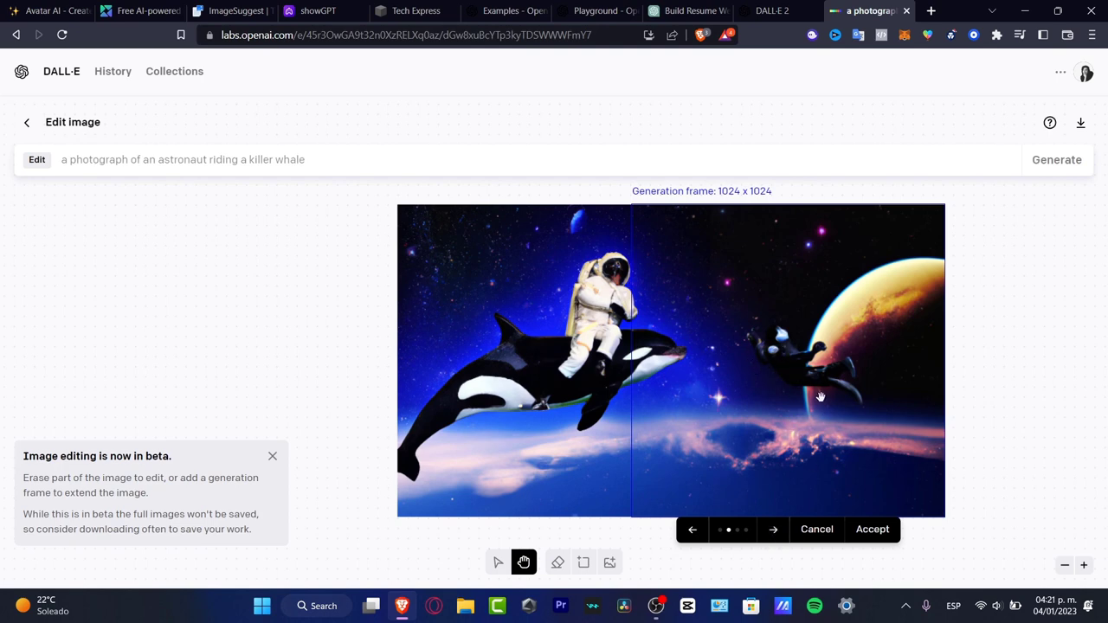
left_click(776, 533)
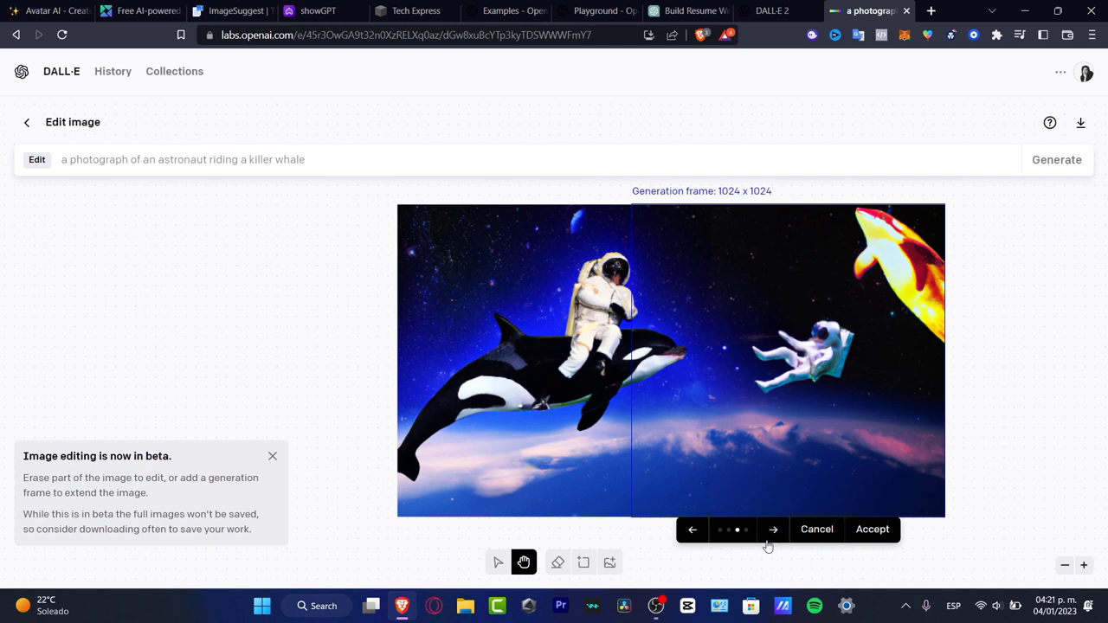
left_click(774, 535)
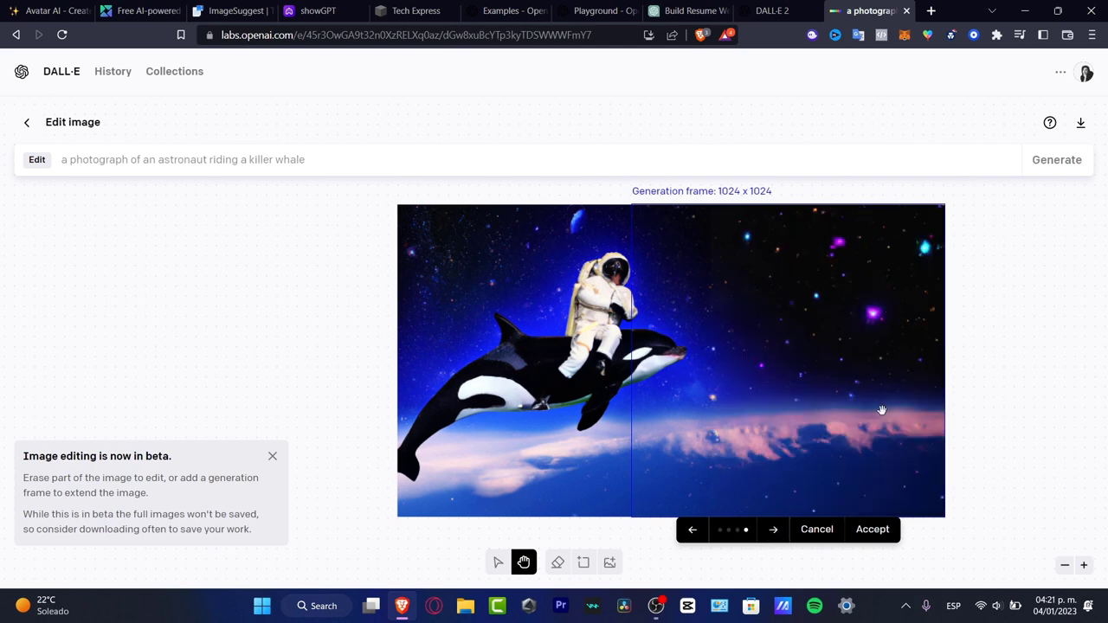
left_click(692, 532)
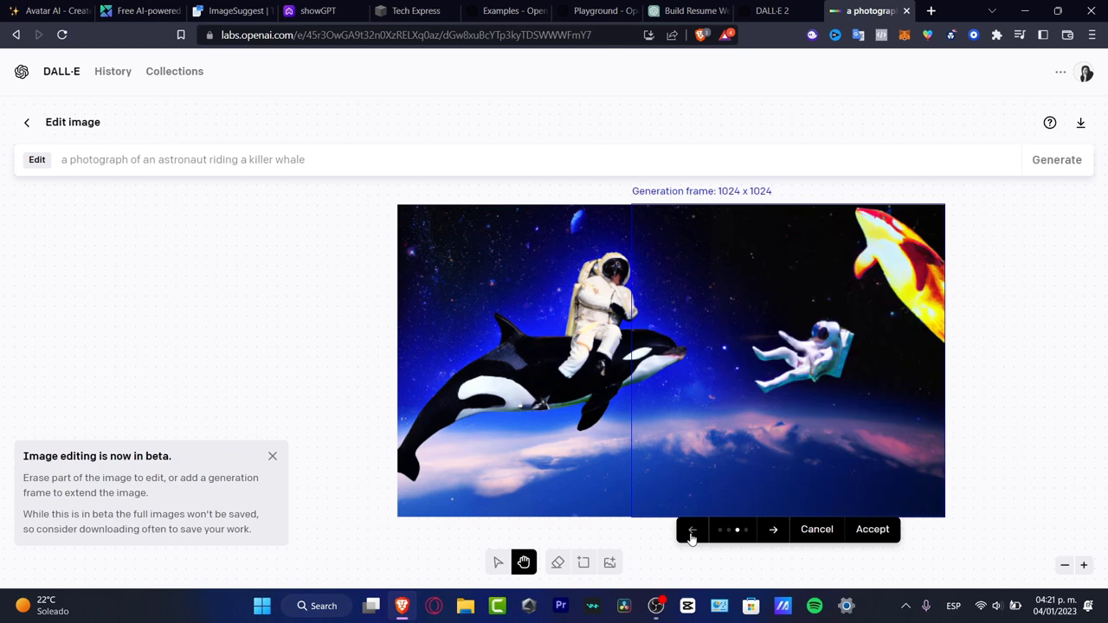
left_click(692, 531)
left_click(692, 532)
left_click(692, 531)
left_click(692, 532)
left_click(692, 531)
left_click(692, 532)
left_click(772, 535)
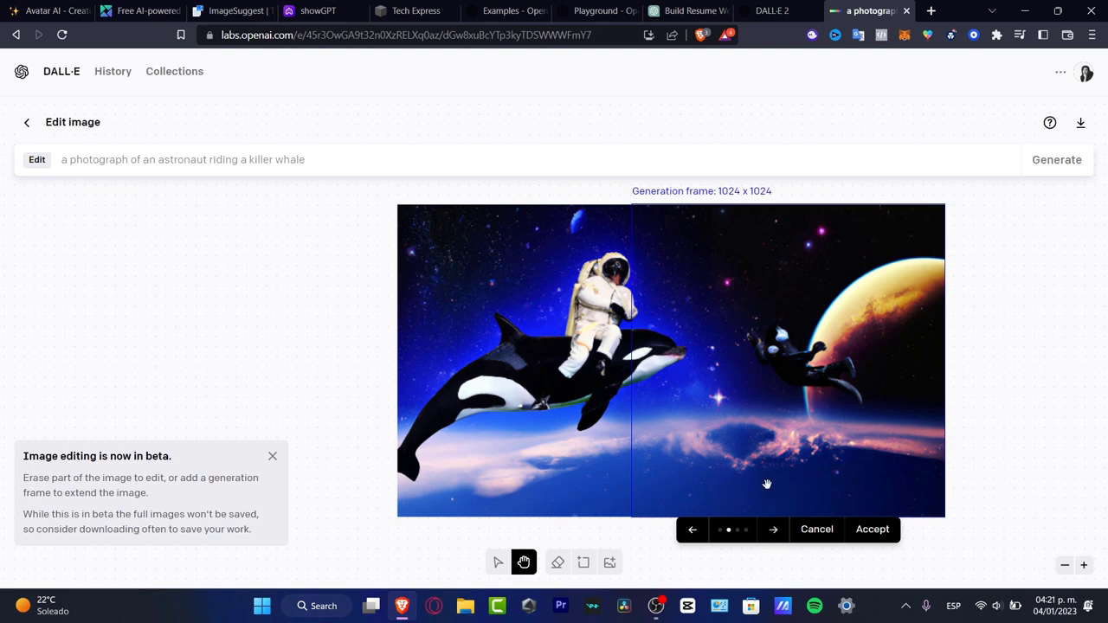
left_click(871, 529)
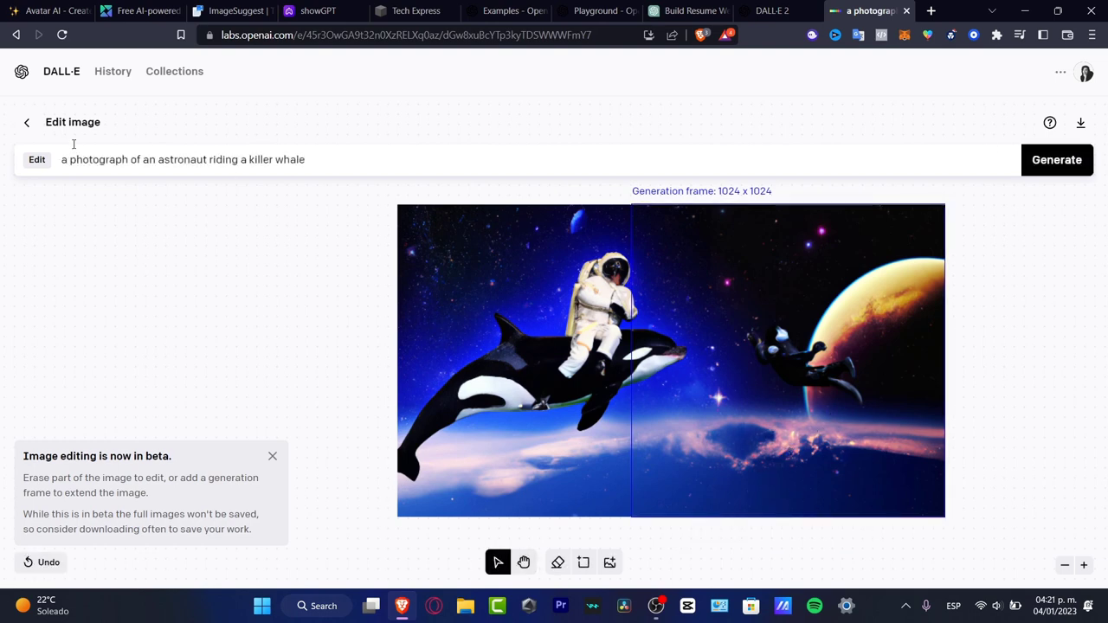
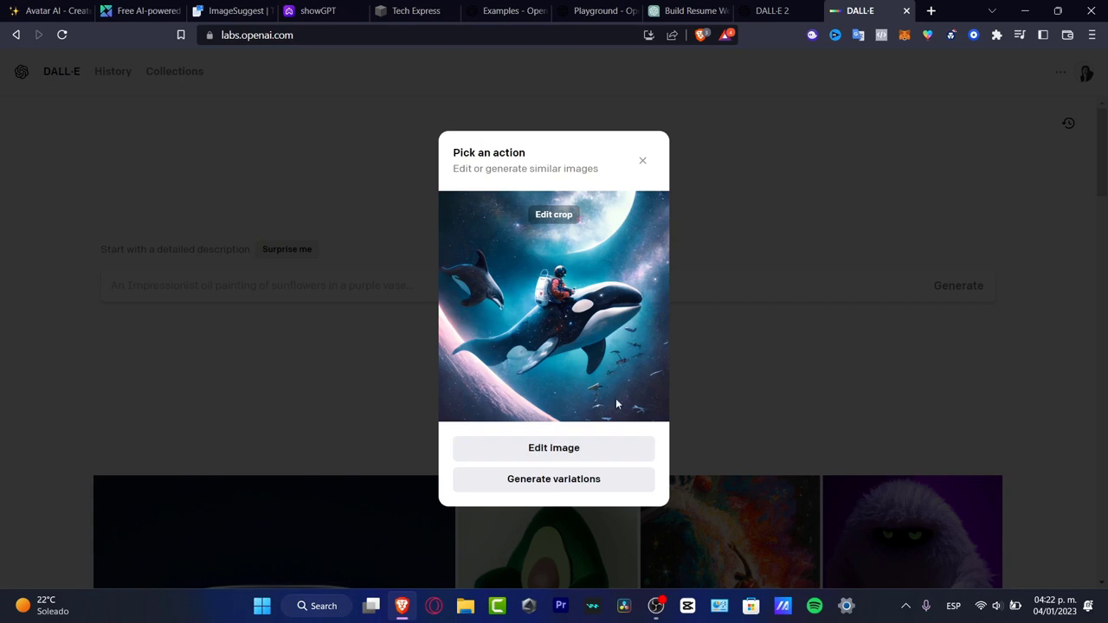
- Open the uploaded astronaut-and-orca picture for editing and erase the smaller orca behind the astronaut
left_click(569, 454)
left_click(592, 448)
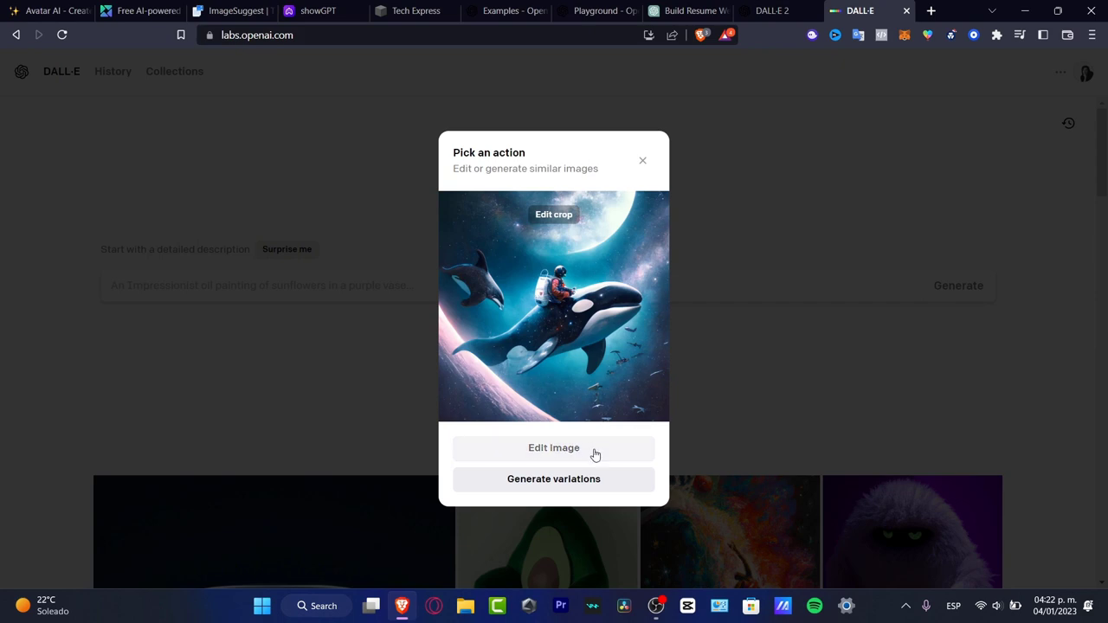
left_click(595, 447)
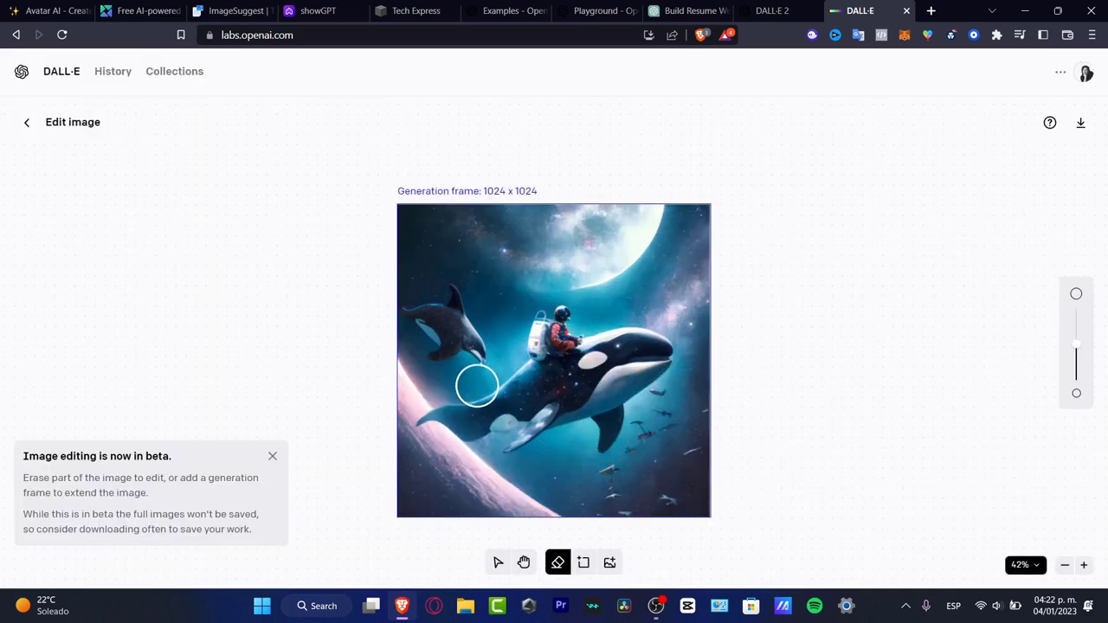
mouse_move(444, 351)
left_mouse_down()
mouse_move(473, 352)
mouse_move(461, 301)
mouse_move(444, 336)
mouse_move(416, 311)
left_mouse_up()
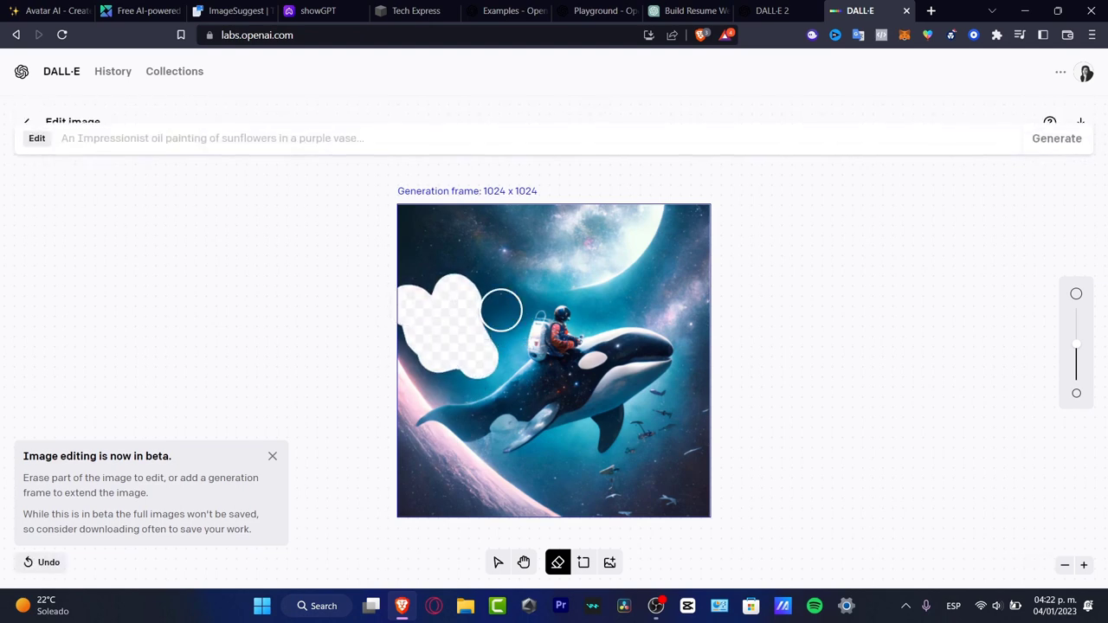
- Generate a fill for the erased area with the prompt "sea creatures"
left_click(327, 150)
type("sea creatures")
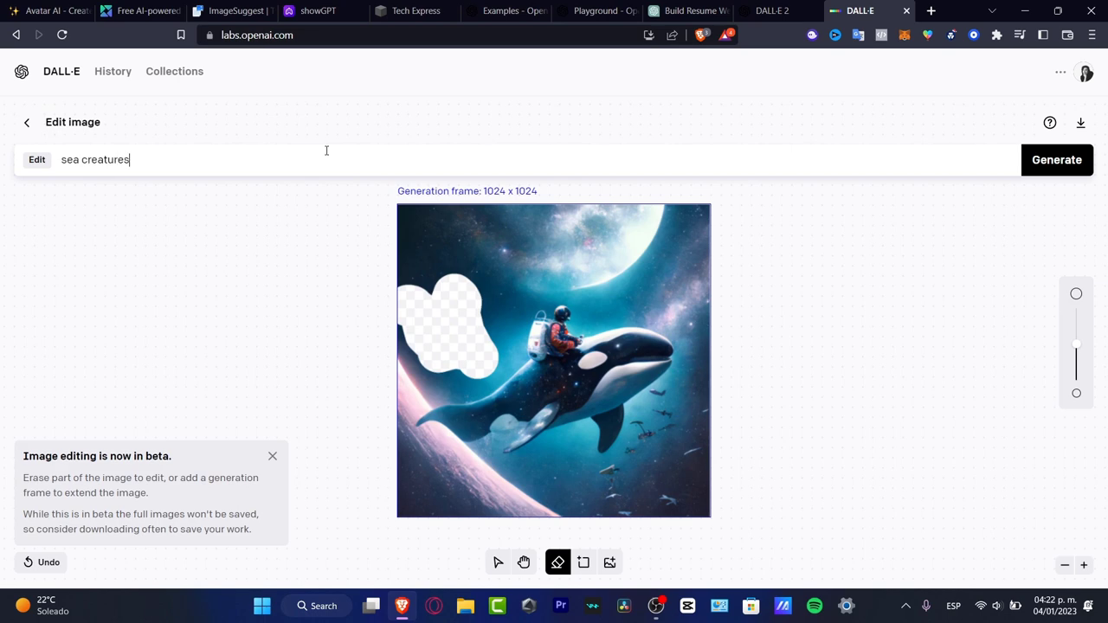
key("Return")
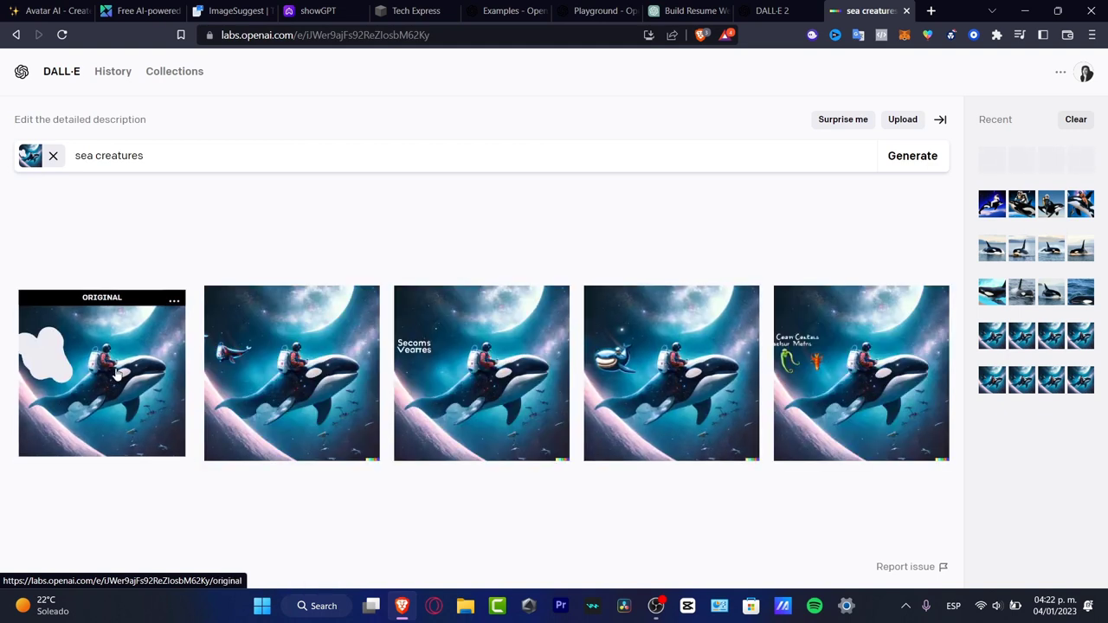
- Compare the erased original with the four generated "sea creatures" results at full size
left_click(116, 373)
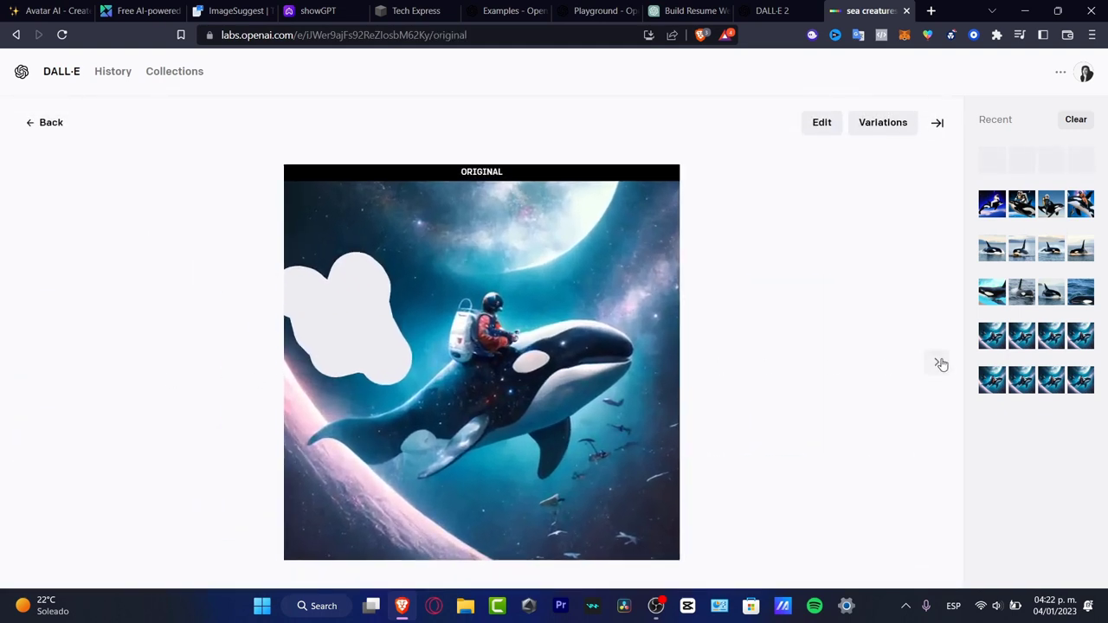
left_click(941, 364)
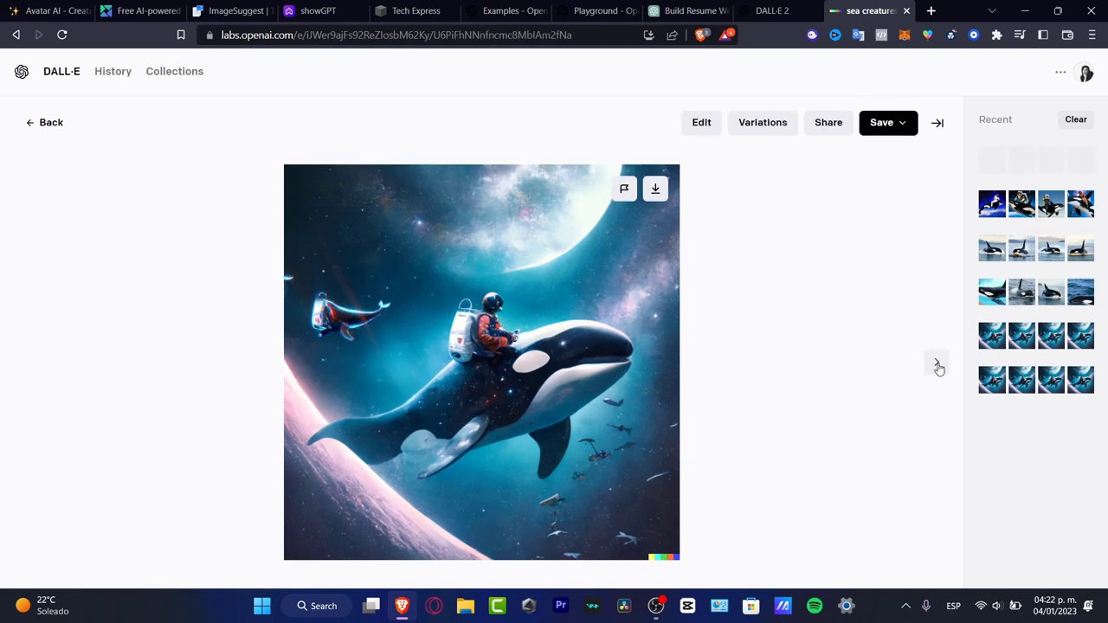
left_click(937, 363)
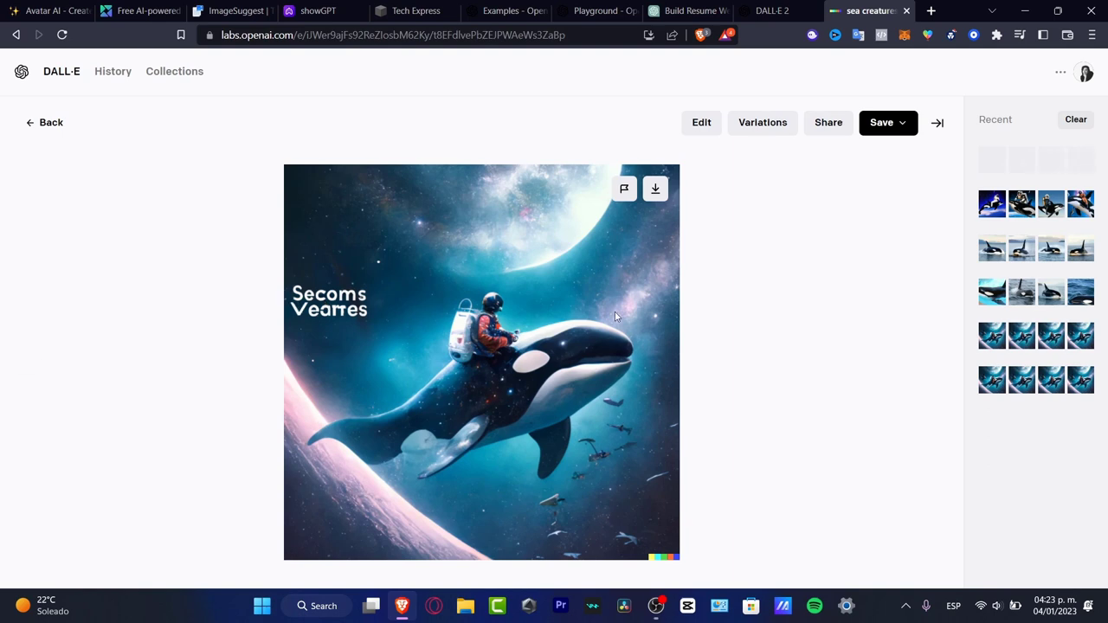
left_click(936, 362)
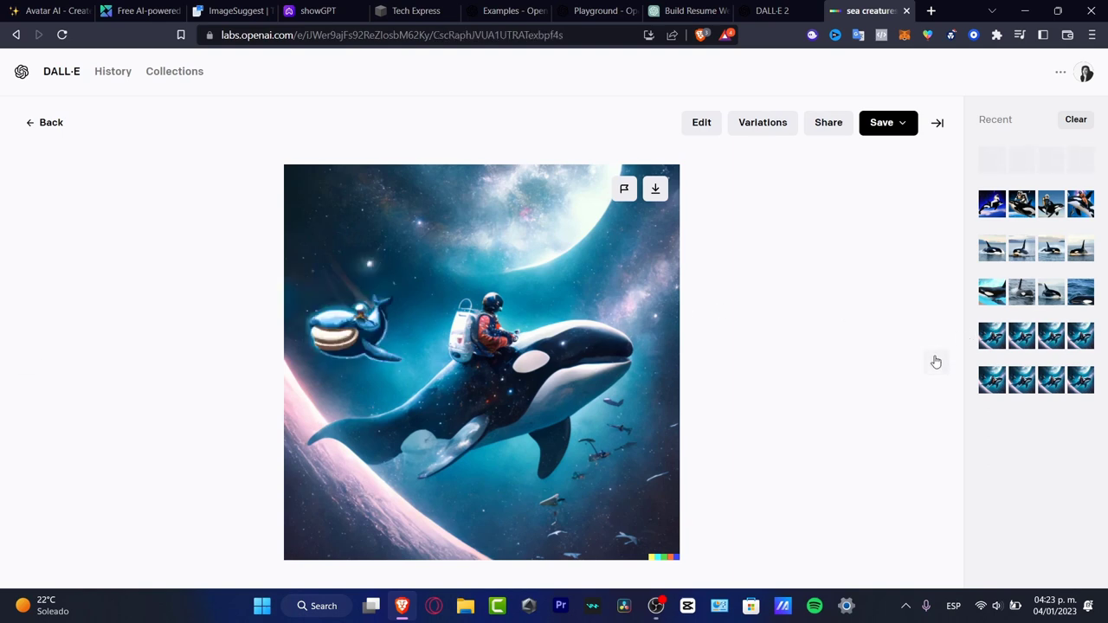
left_click(937, 365)
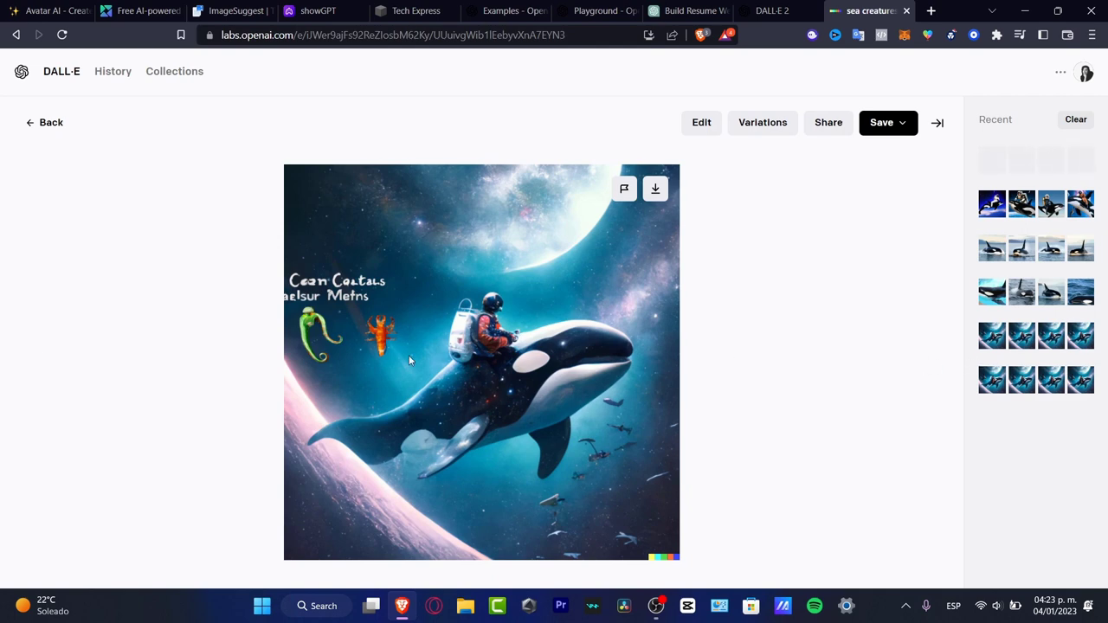
left_click(25, 362)
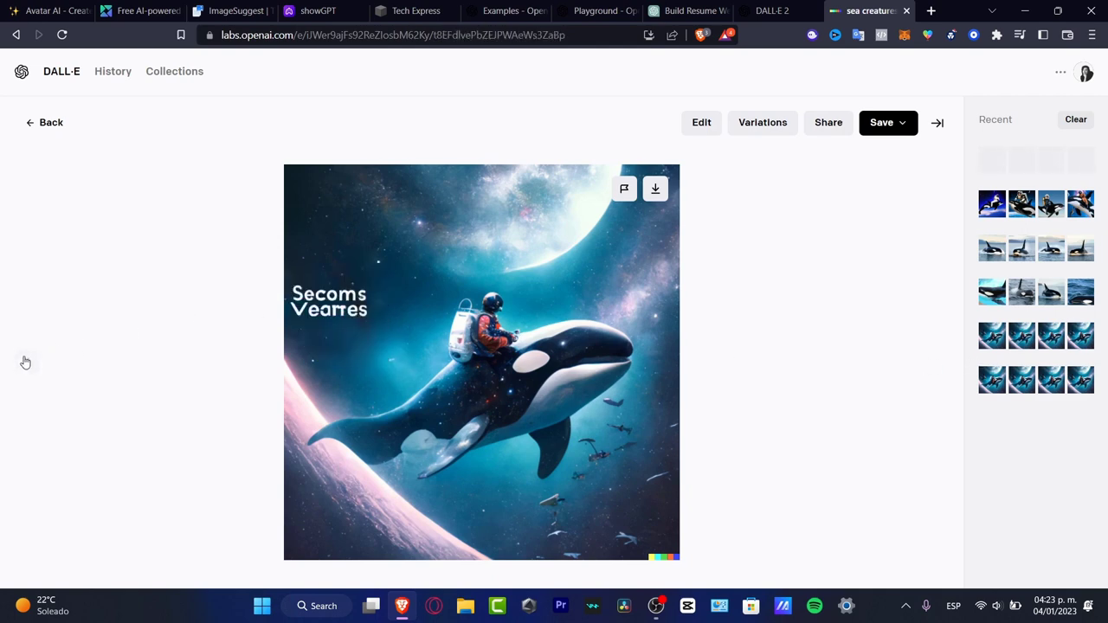
left_click(26, 362)
left_click(26, 362)
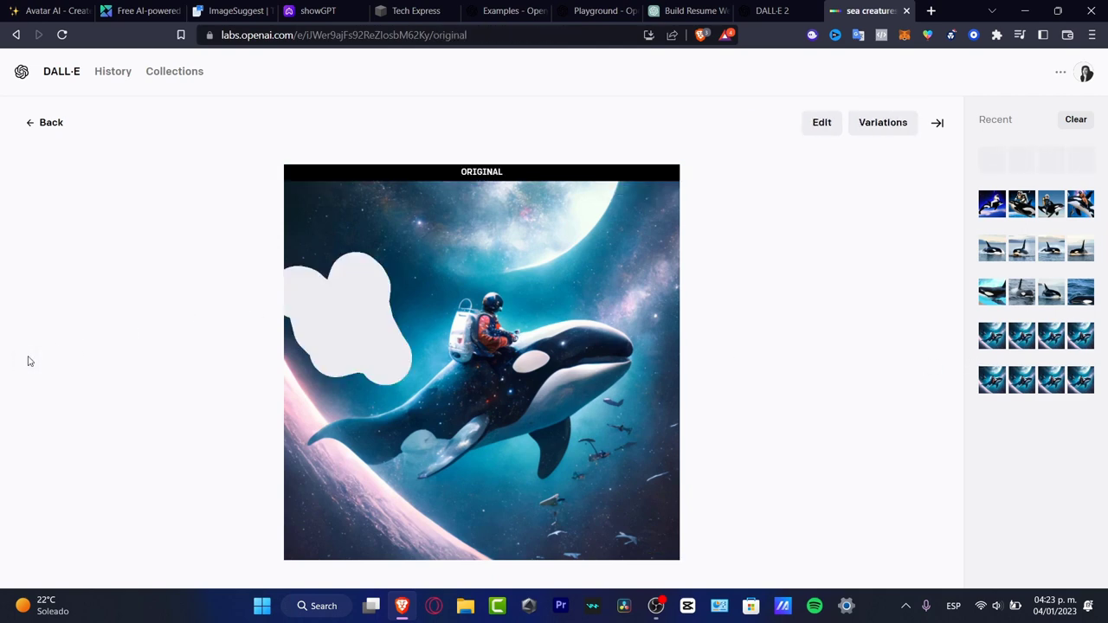
- Return to the start page, begin an image upload and look through the Downloads folder for a picture
left_click(97, 71)
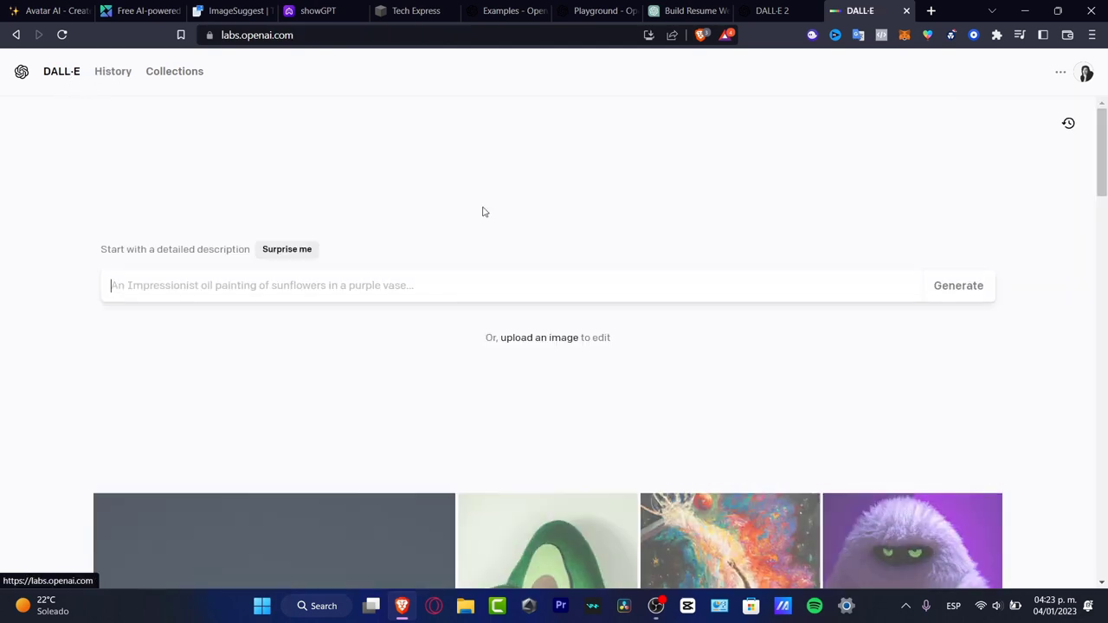
left_click(569, 337)
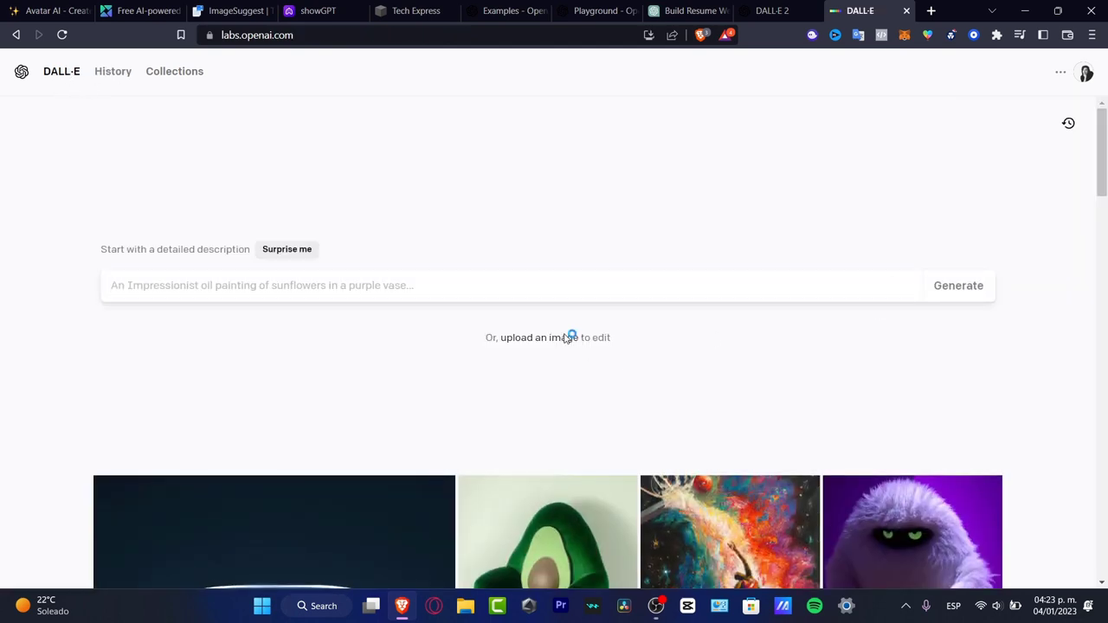
scroll(426, 223, "down", 1)
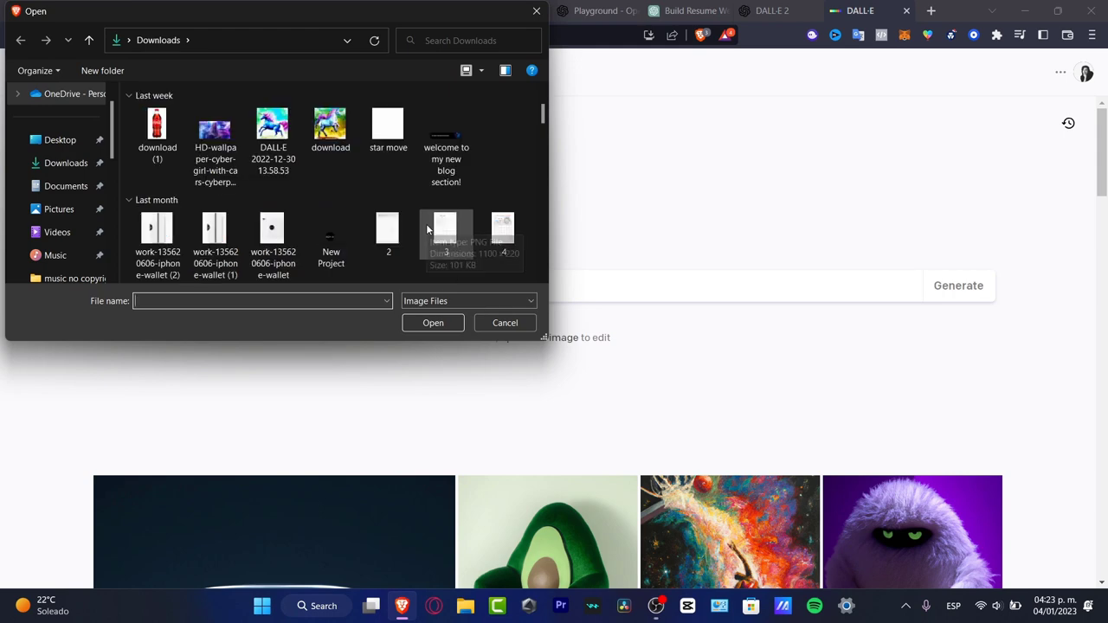
scroll(513, 173, "down", 1)
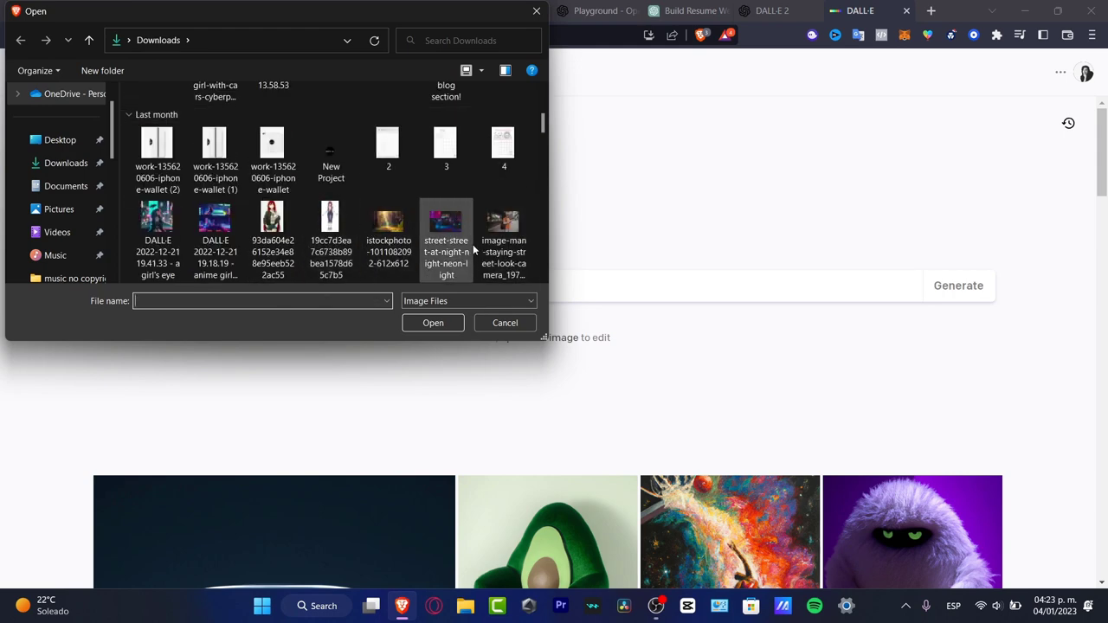
scroll(445, 232, "up", 1)
scroll(446, 232, "up", 1)
scroll(78, 216, "up", 1)
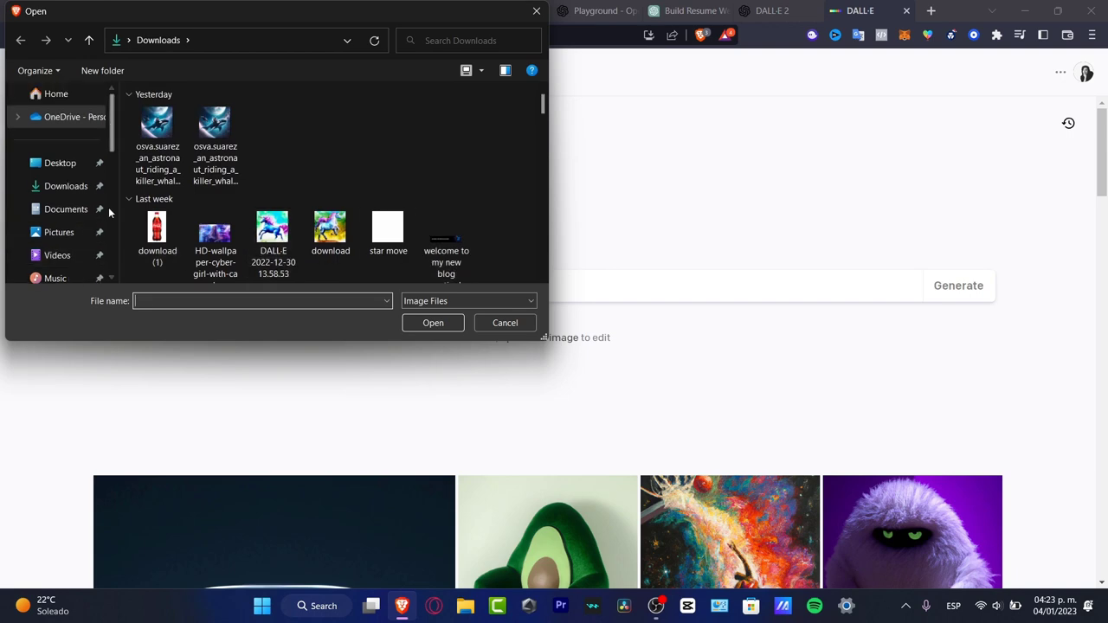
- Upload the cyberpunk-style neon portrait from the MODEL folder on the Desktop and generate variations of it
left_click(57, 163)
double_click(204, 213)
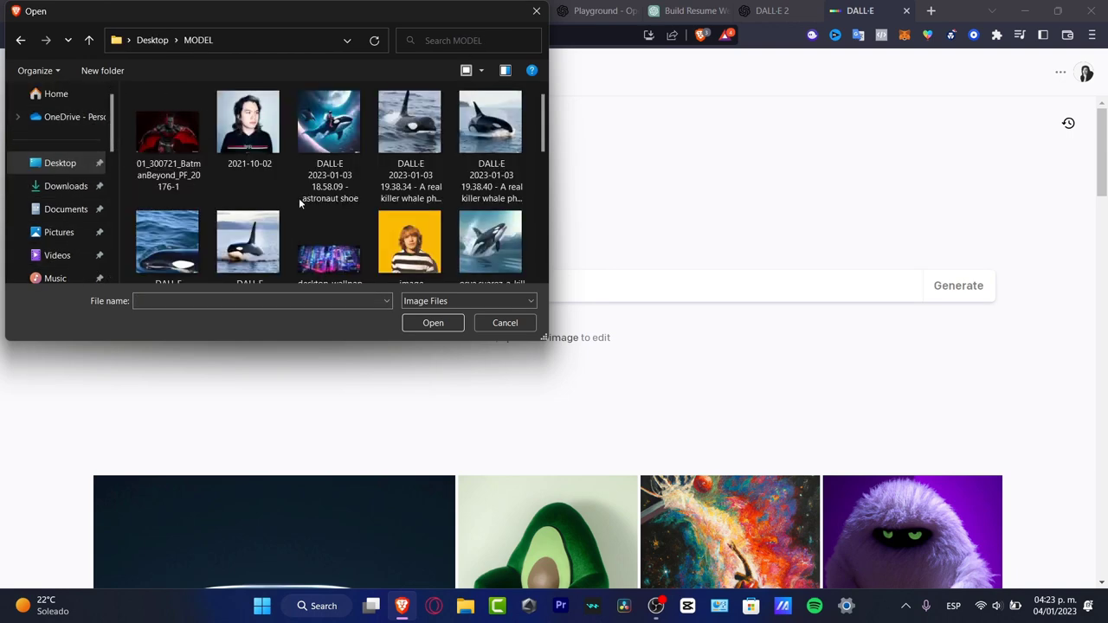
scroll(437, 161, "down", 5)
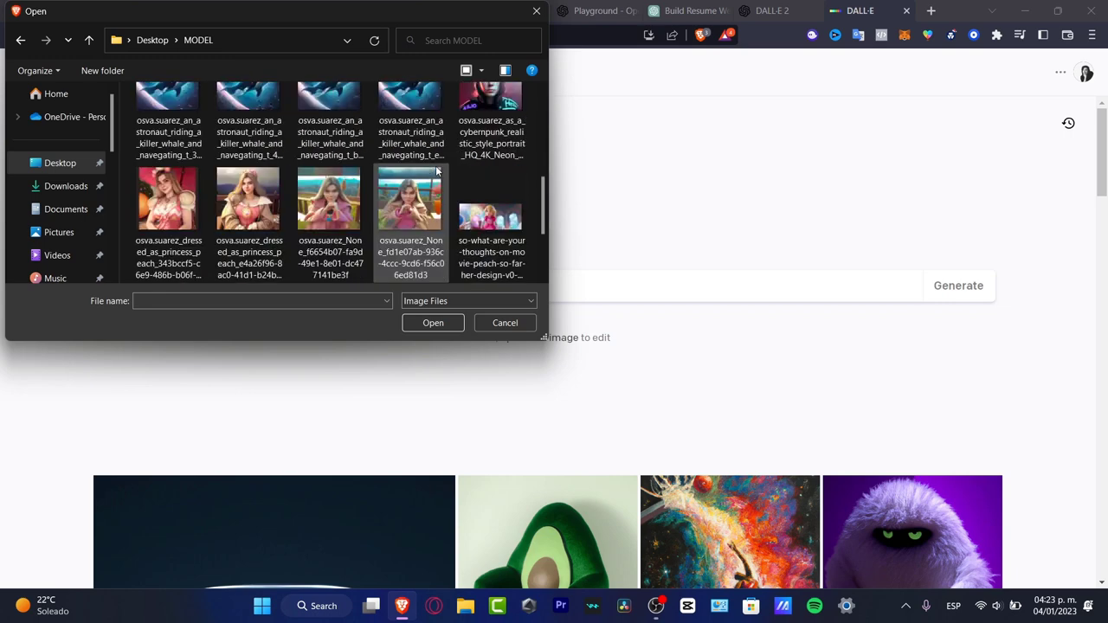
scroll(354, 233, "up", 1)
left_click(488, 139)
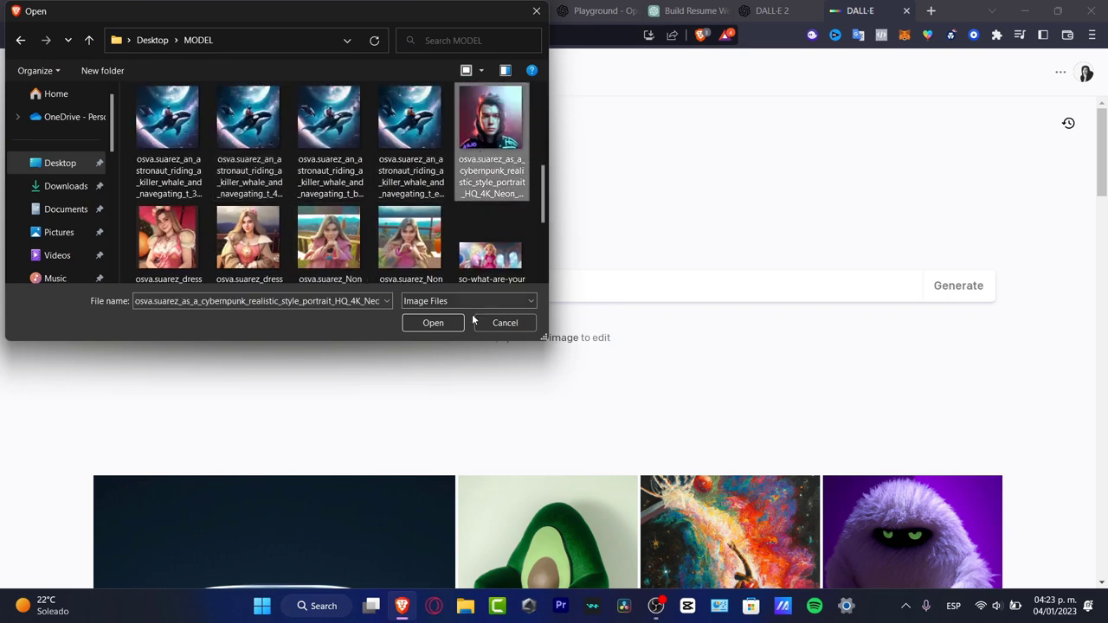
left_click(433, 323)
left_click(645, 450)
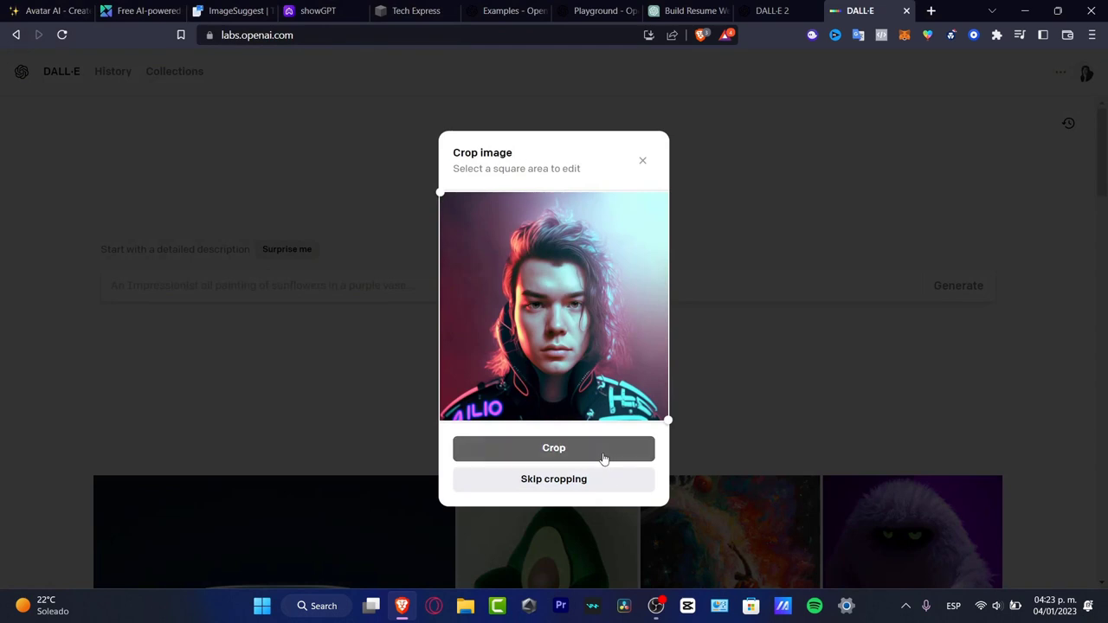
left_click(594, 481)
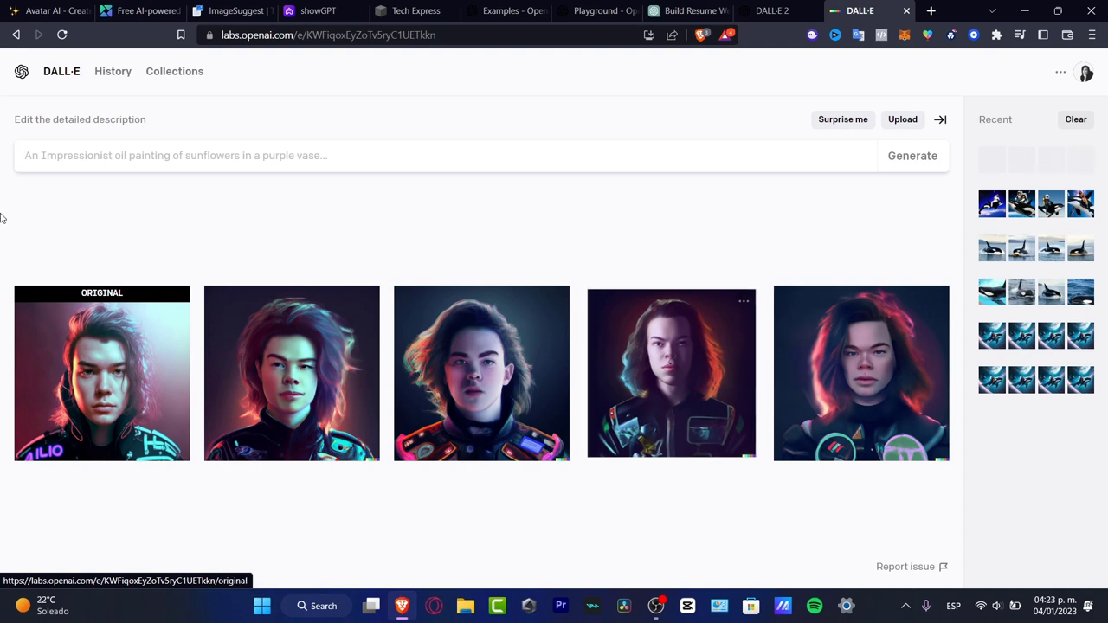
- Compare the original portrait with its four generated variations at full size
left_click(111, 354)
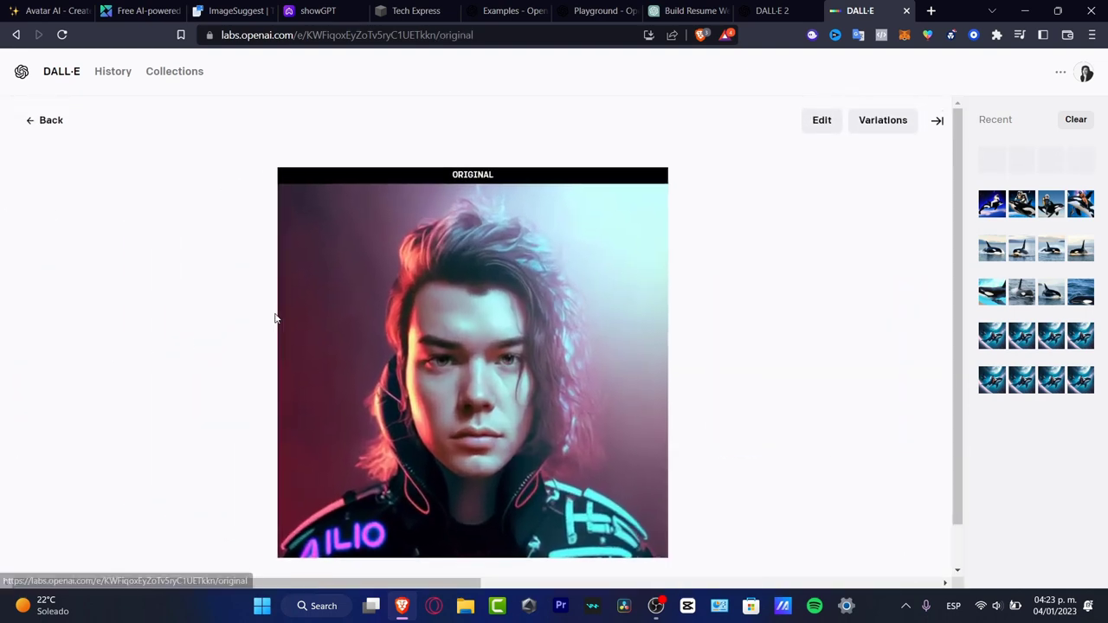
left_click(935, 362)
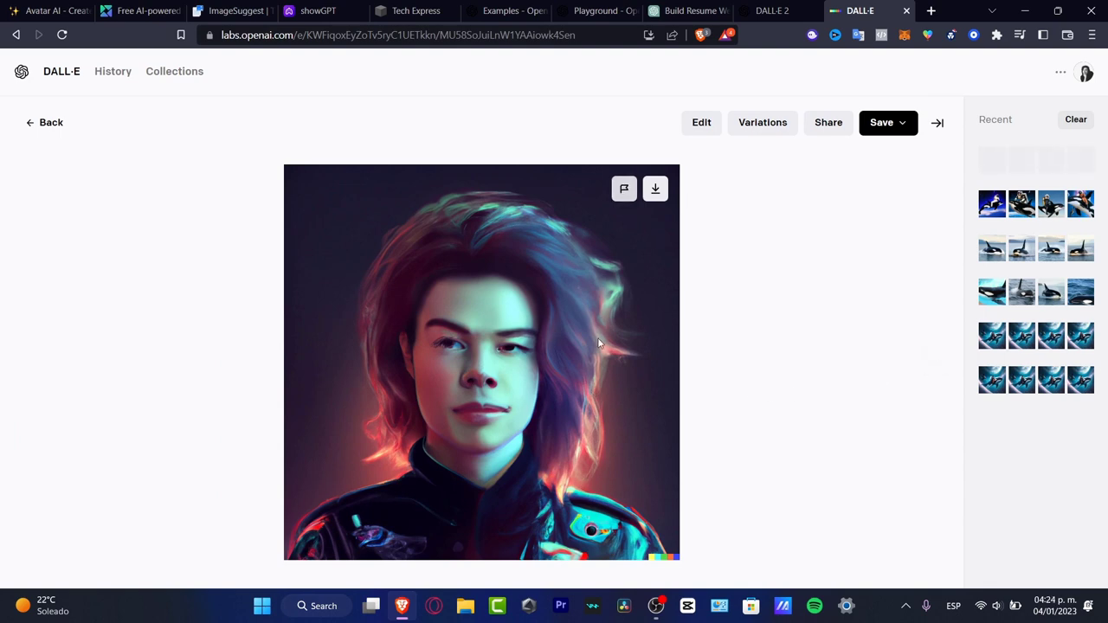
left_click(938, 365)
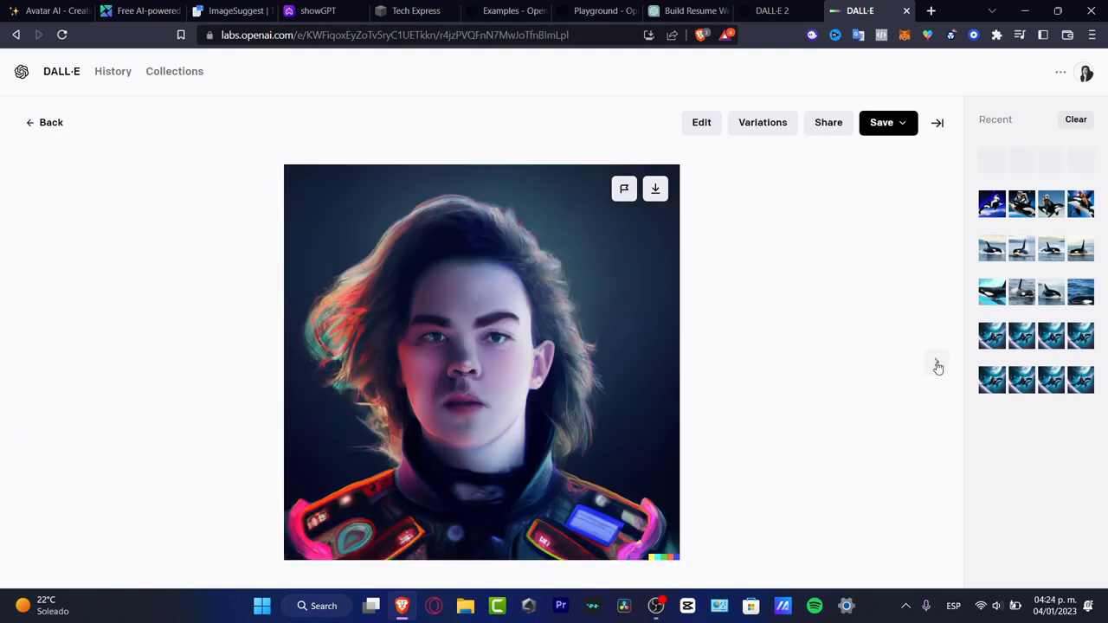
left_click(937, 366)
left_click(938, 366)
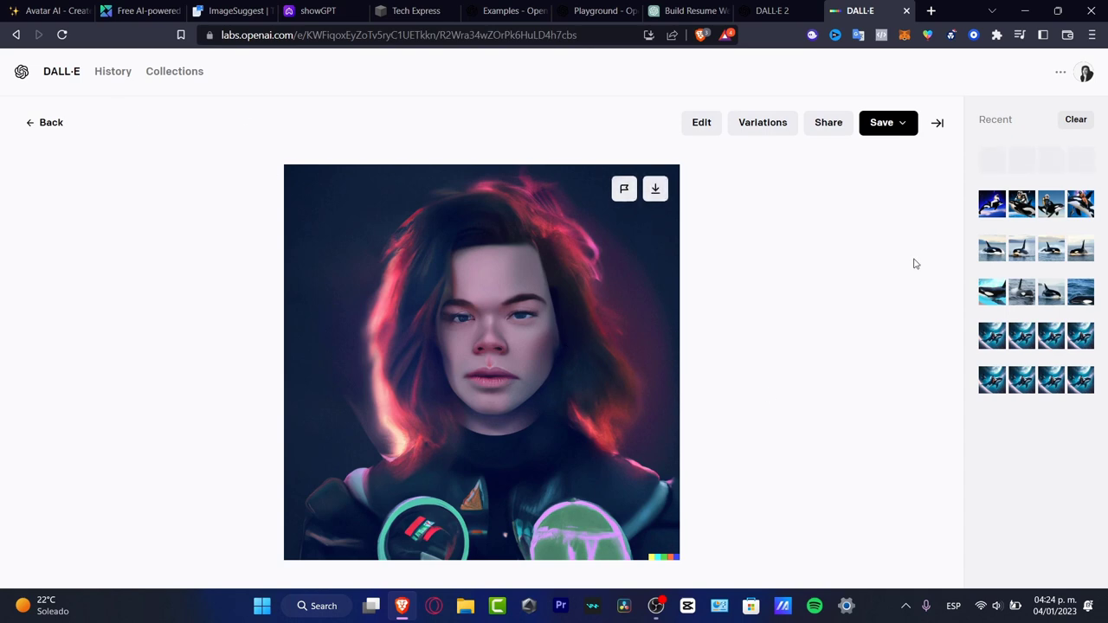
left_click(45, 123)
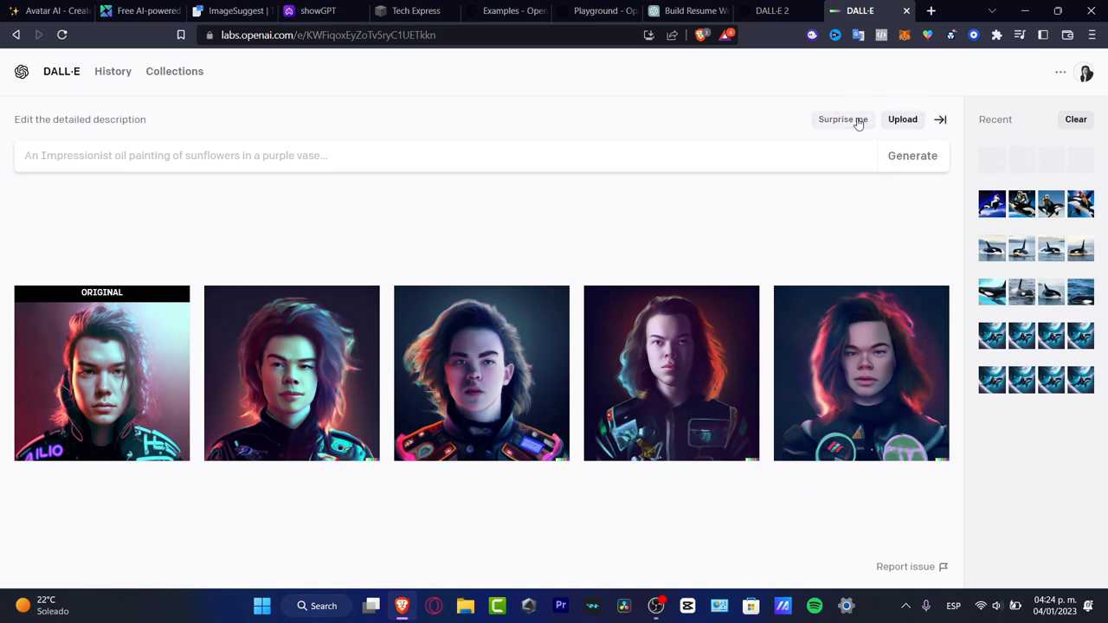
left_click(89, 400)
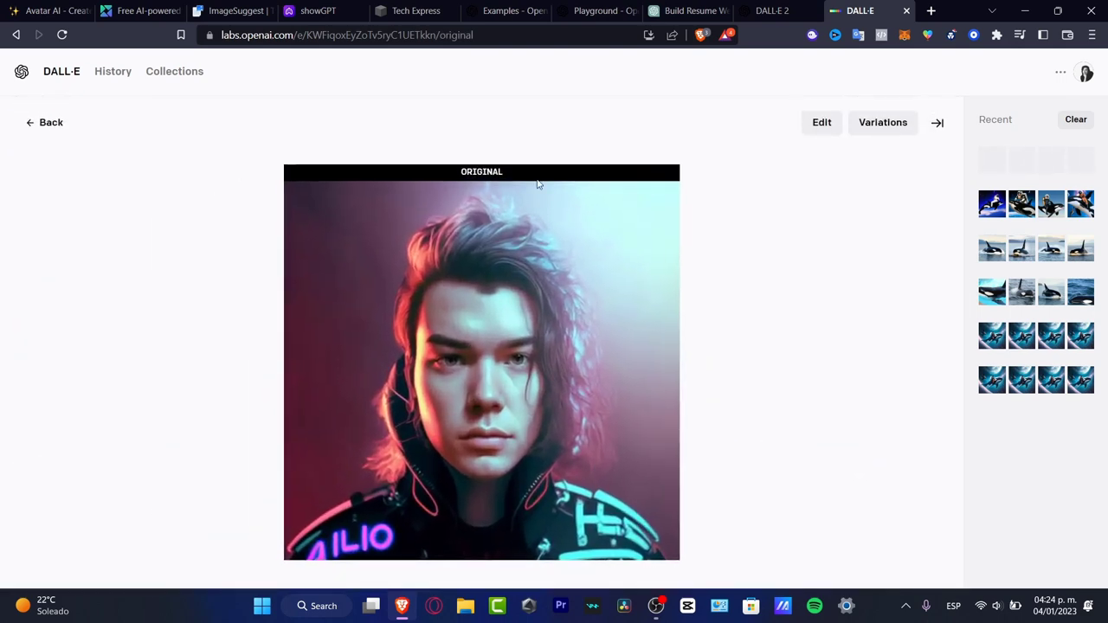
left_click(26, 119)
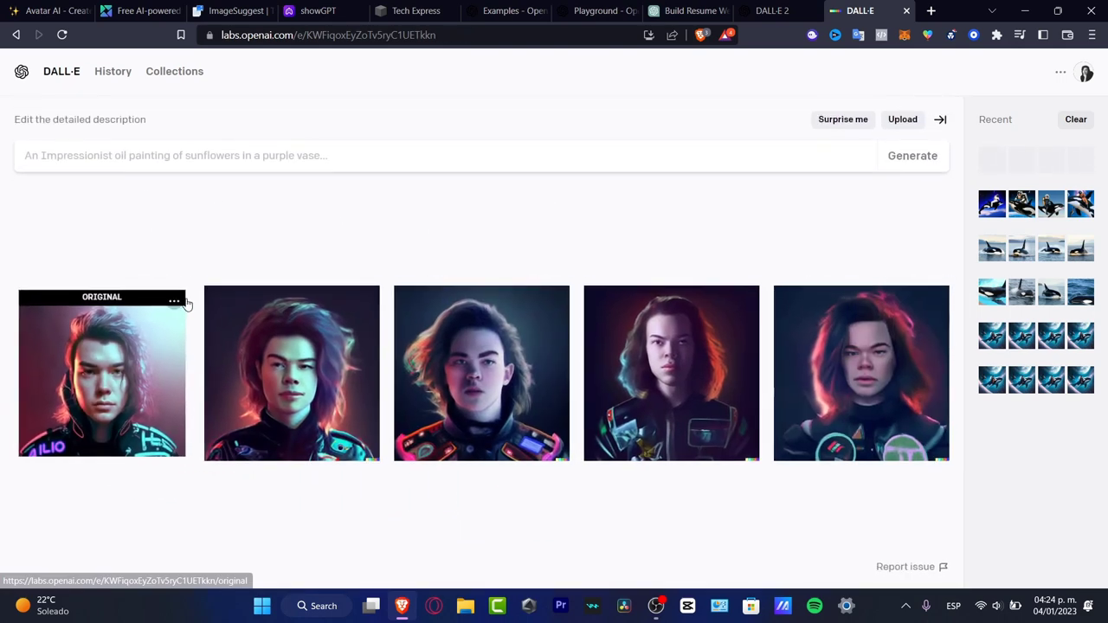
- Open the original portrait for editing, reduce the eraser size and erase the lower face around the nose and mouth
left_click(174, 301)
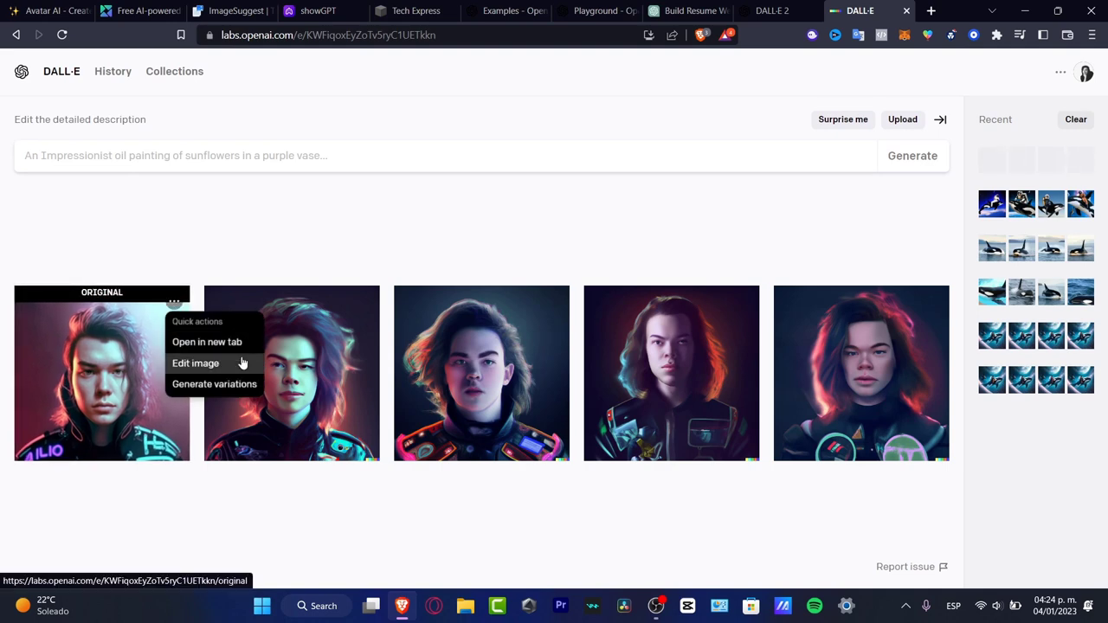
left_click(218, 364)
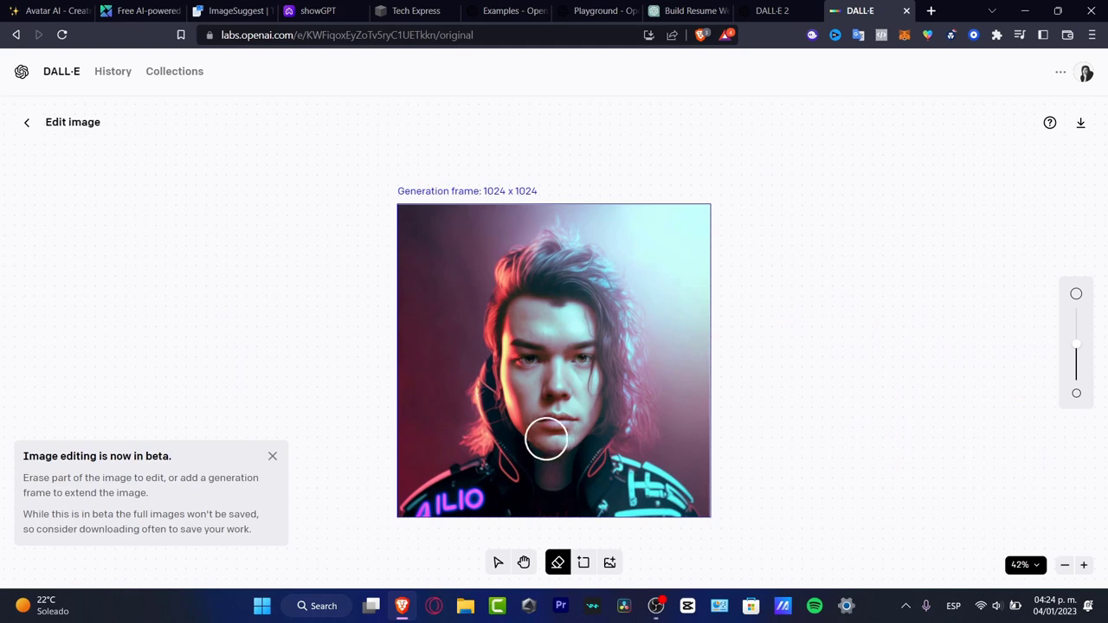
left_click_drag(1076, 344, 1081, 362)
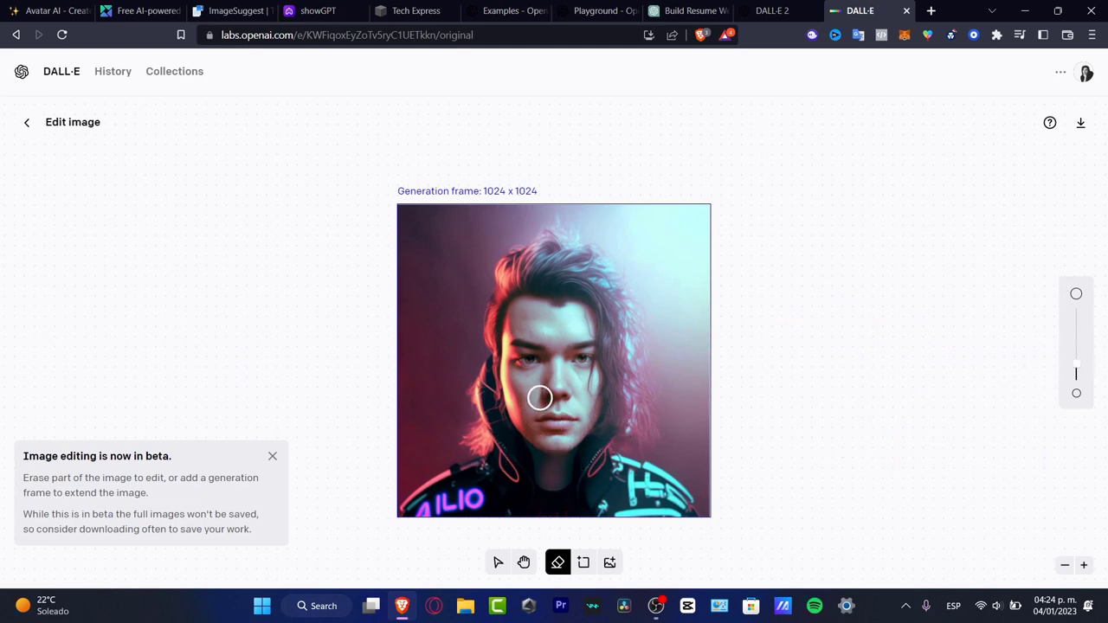
mouse_move(539, 395)
left_mouse_down()
mouse_move(570, 393)
mouse_move(537, 395)
mouse_move(564, 381)
mouse_move(531, 394)
mouse_move(526, 415)
mouse_move(576, 426)
mouse_move(582, 406)
mouse_move(566, 409)
mouse_move(587, 387)
mouse_move(568, 426)
mouse_move(530, 392)
mouse_move(548, 379)
mouse_move(533, 426)
left_mouse_up()
- Regenerate the erased lower face of the portrait with the prompt "a young man, with no beard"
left_click(469, 158)
type("a")
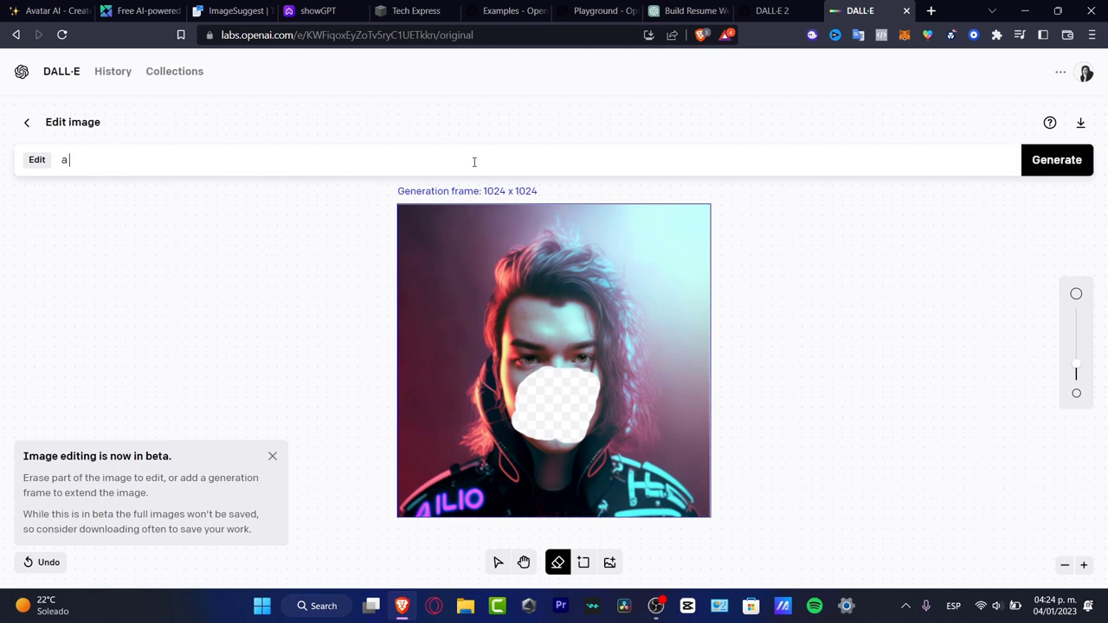
type(" 25th peryoun")
key("ctrl+BackSpace")
key("ctrl+BackSpace")
key("ctrl+BackSpace")
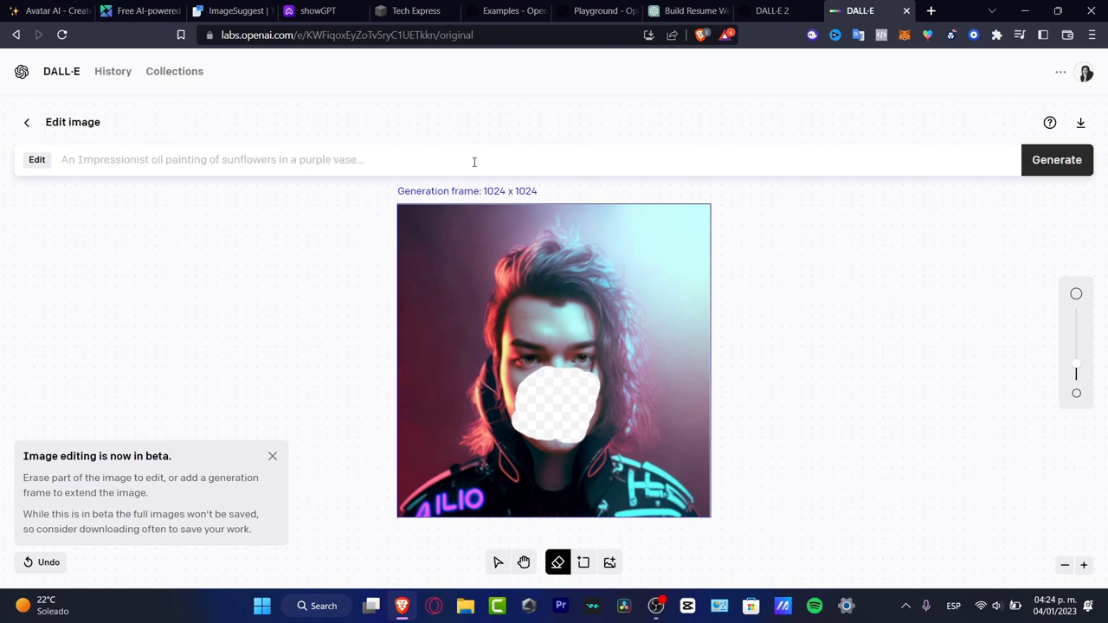
type("a young man,")
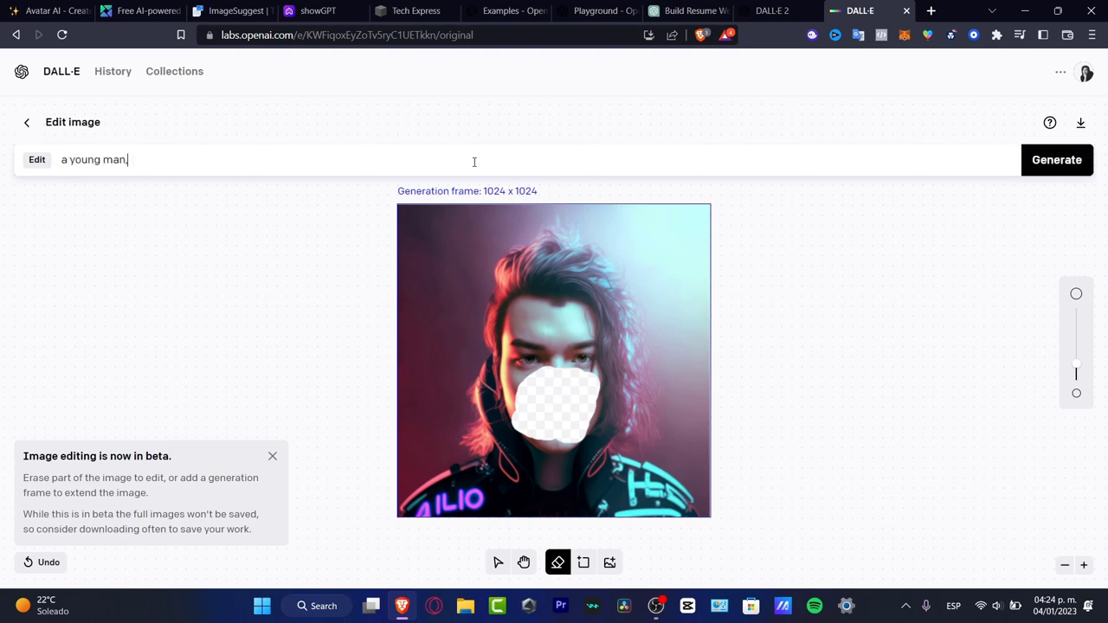
type(" with no beard")
key("BackSpace")
key("BackSpace")
key("BackSpace")
key("BackSpace")
key("Return")
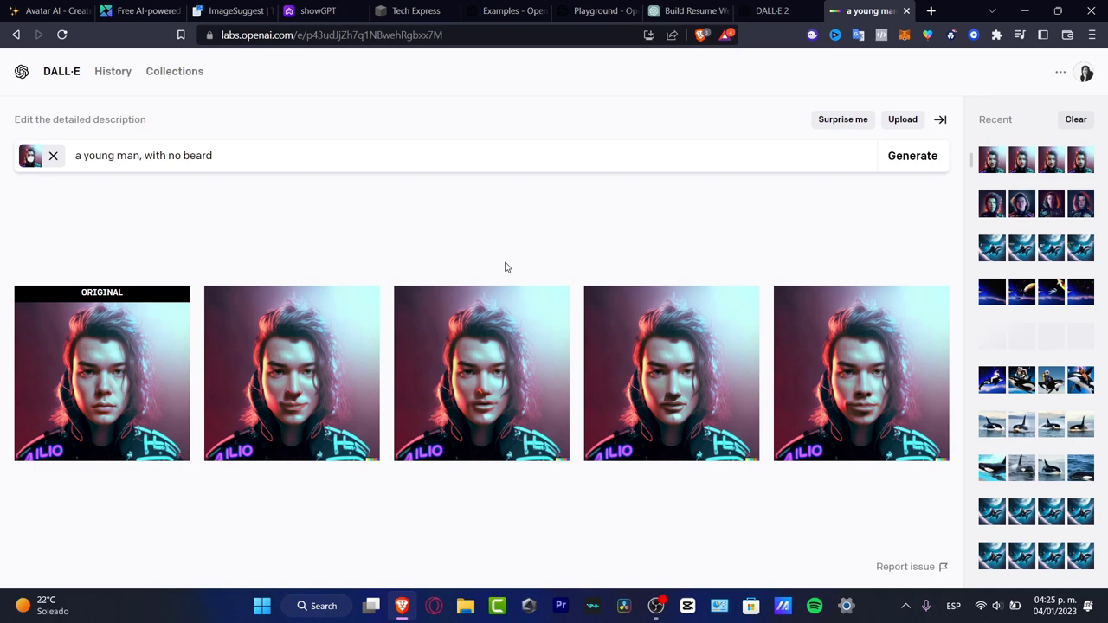
- Compare the original portrait with the four regenerated lower-face results at full size and return to the start page
left_click(149, 377)
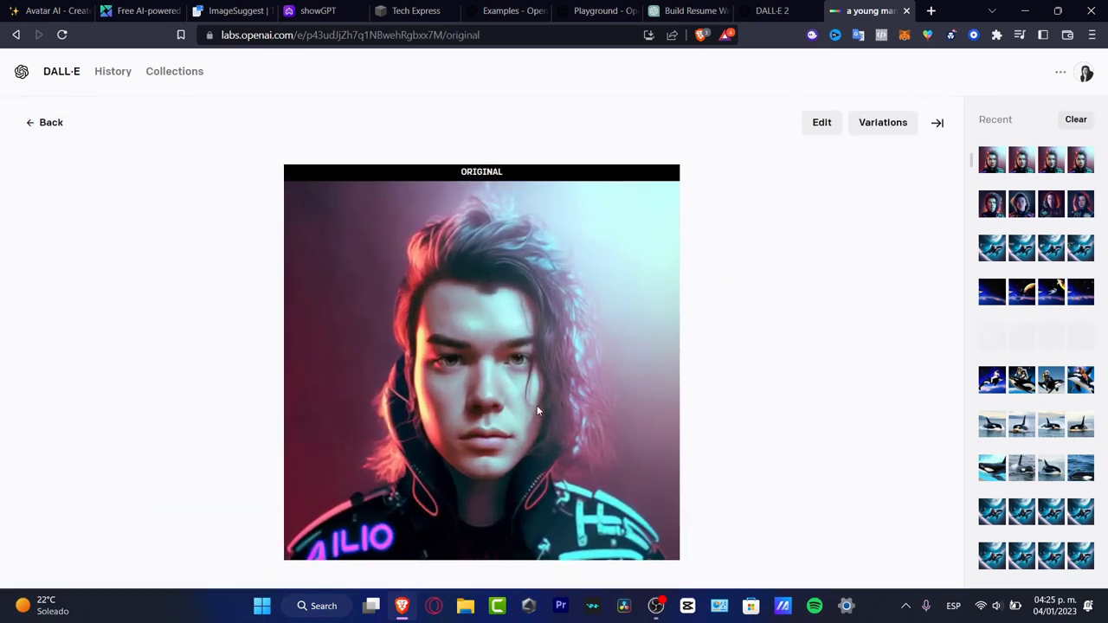
left_click(941, 364)
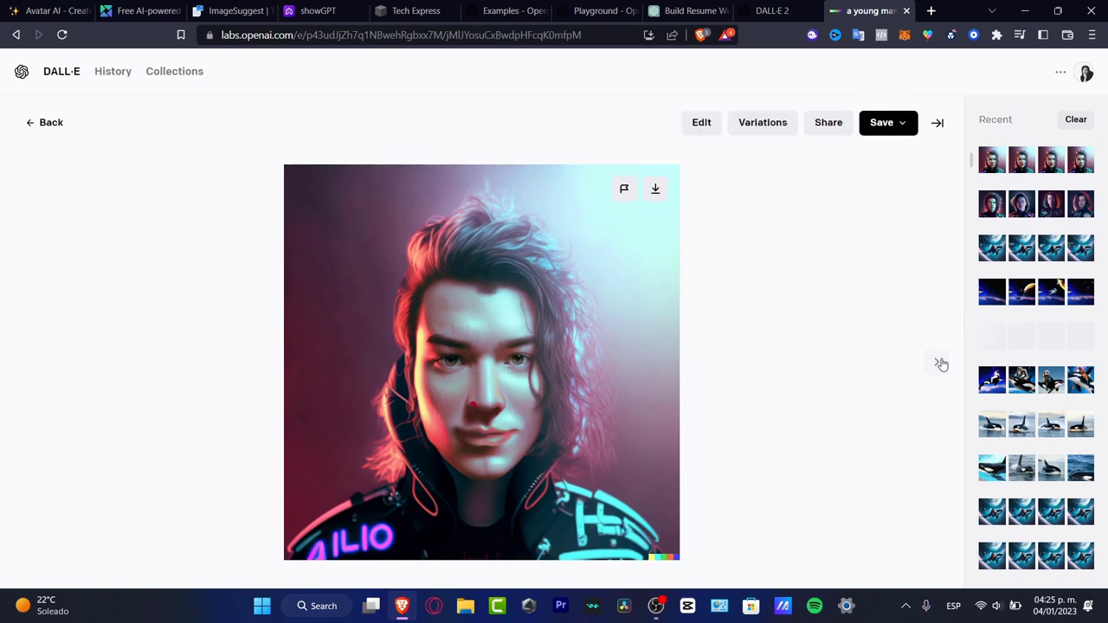
left_click(940, 363)
left_click(940, 363)
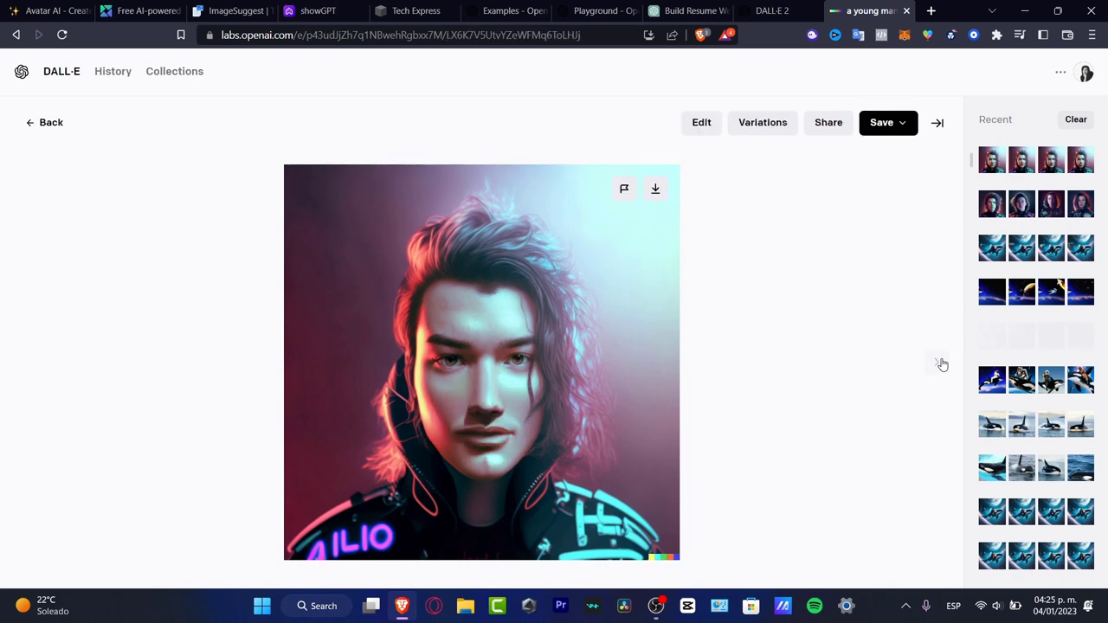
left_click(941, 364)
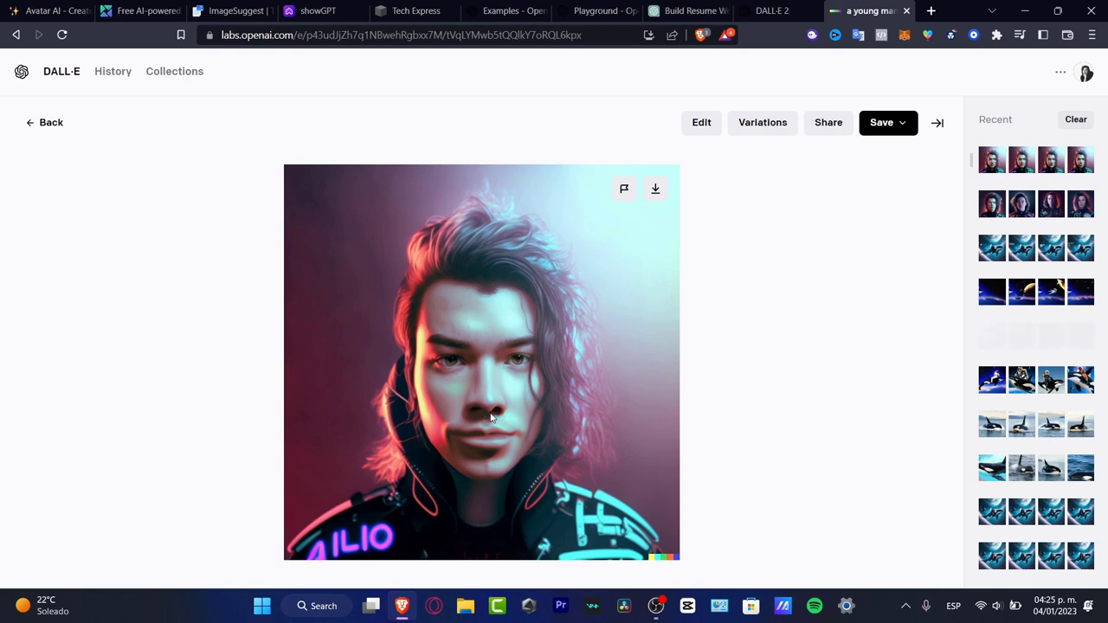
left_click(35, 364)
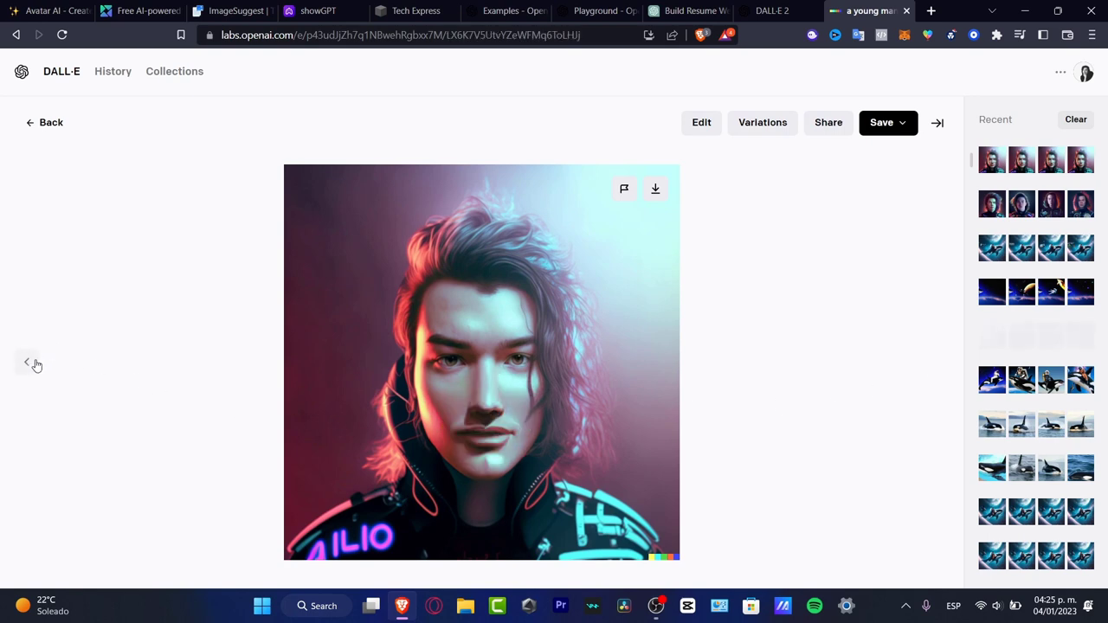
left_click(34, 365)
left_click(34, 364)
left_click(35, 364)
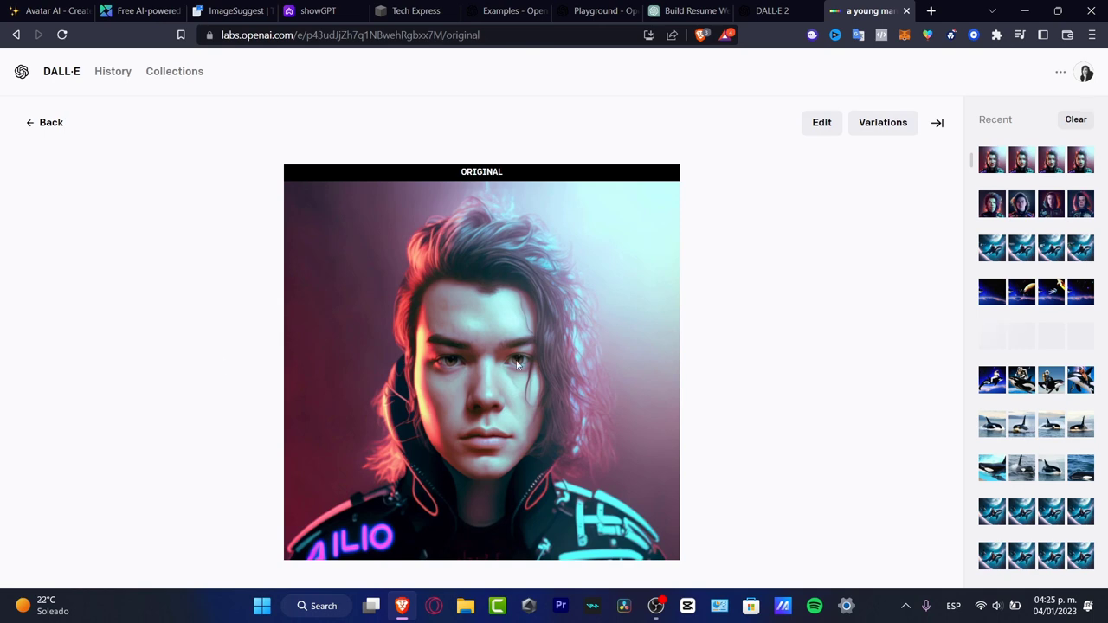
left_click(942, 367)
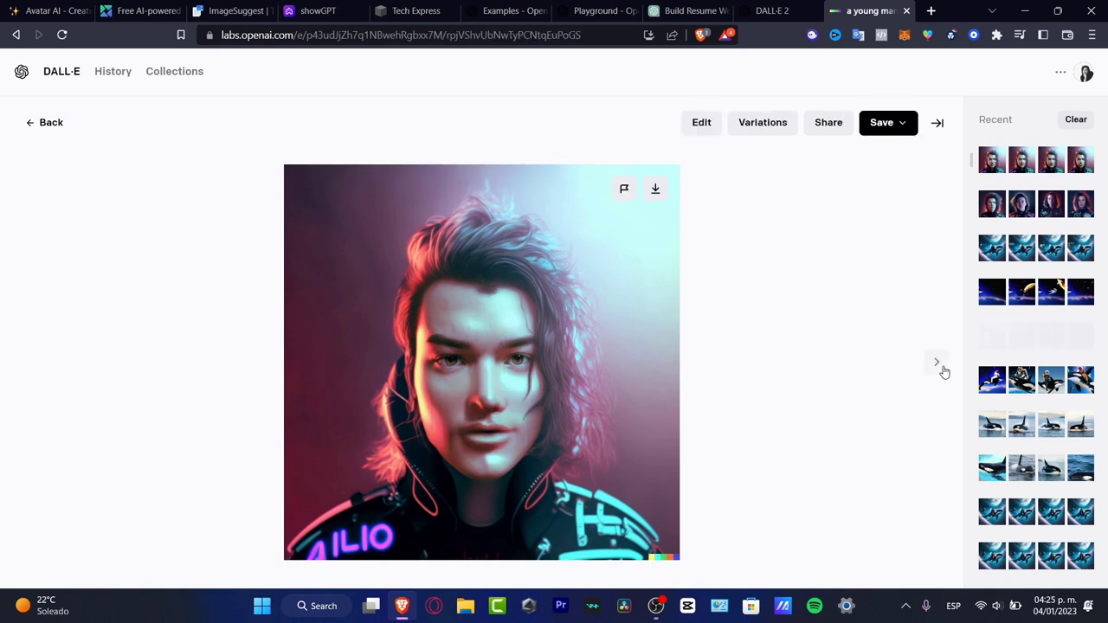
left_click(942, 368)
left_click(942, 370)
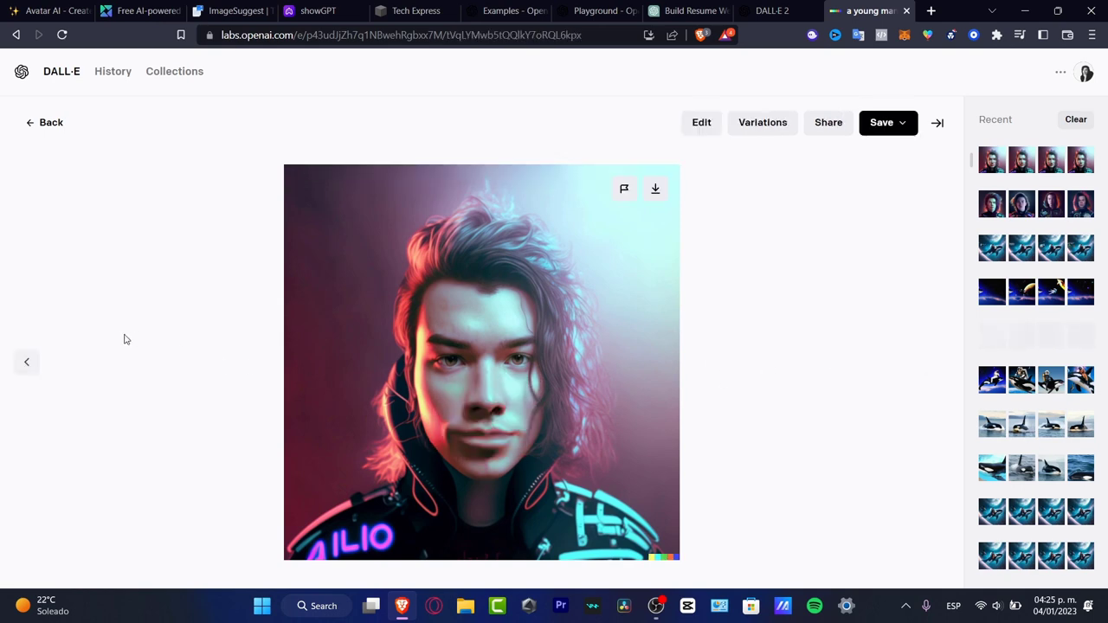
left_click(32, 362)
left_click(32, 362)
left_click(34, 362)
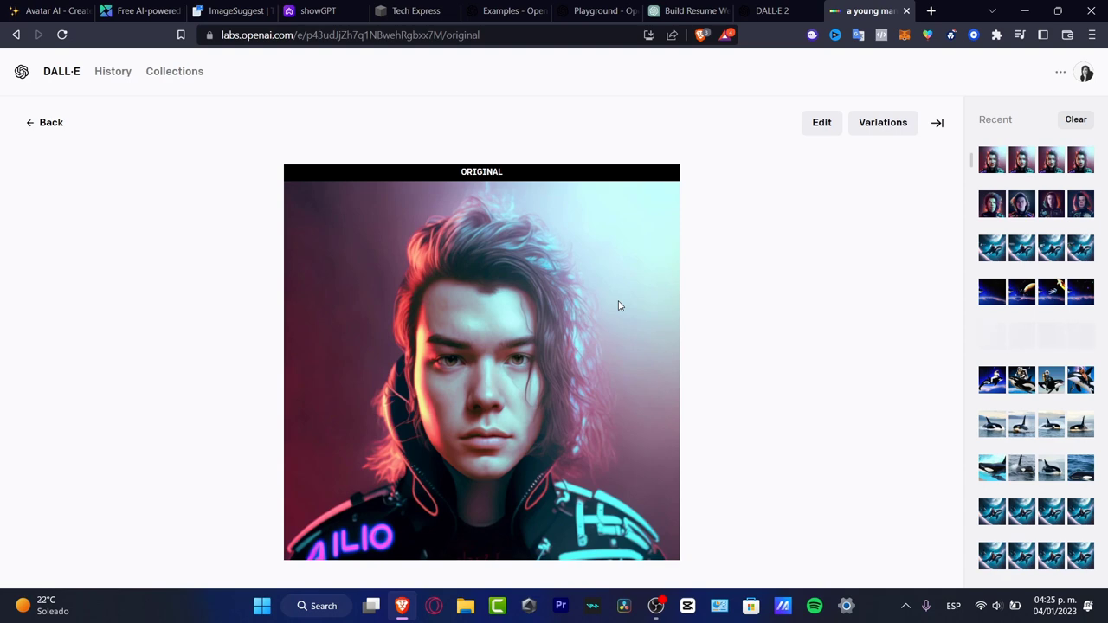
left_click(59, 76)
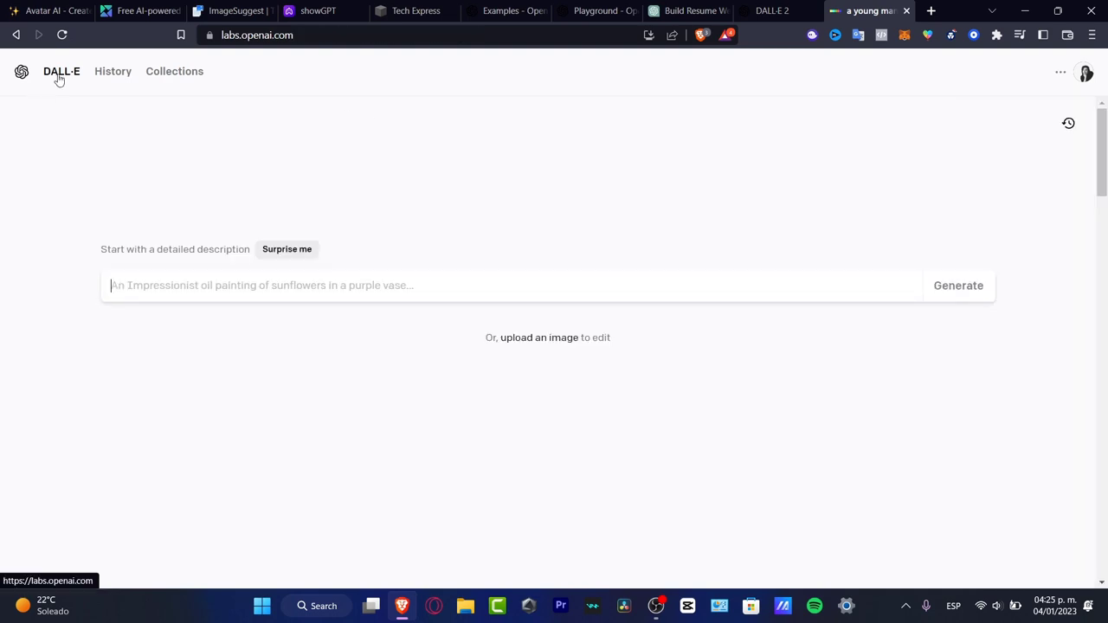